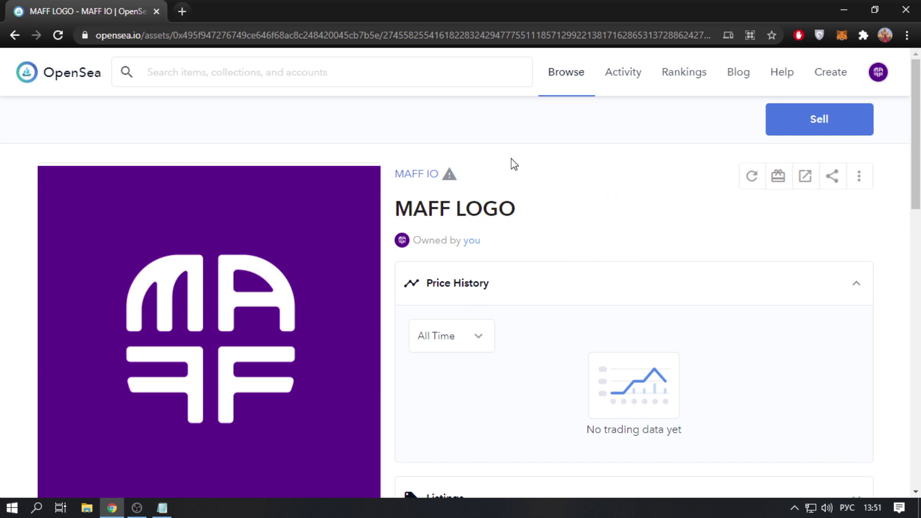
- Copy the MAFF LOGO item's link from its sharing options
click(441, 42)
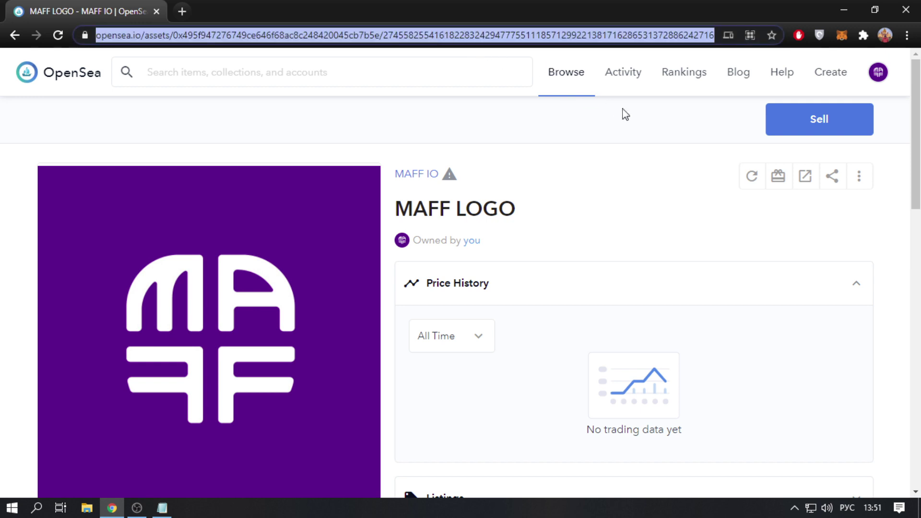
click(666, 167)
click(834, 179)
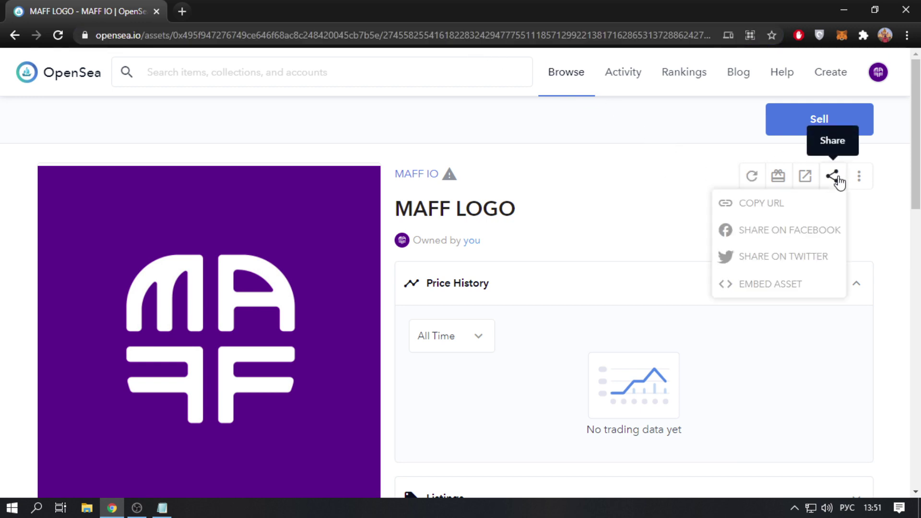
click(822, 205)
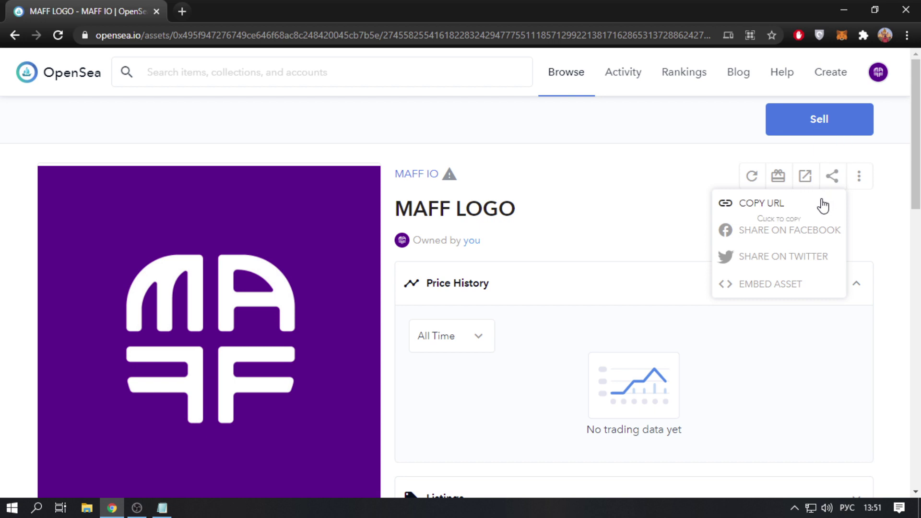
click(661, 187)
- Scroll the item page, collapsing and re-expanding the Offers panel
scroll(496, 386, down, 4)
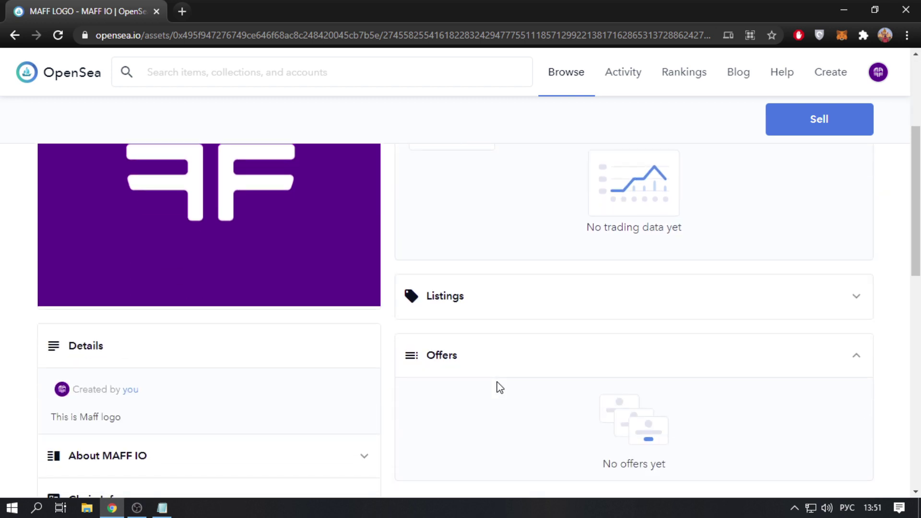
scroll(497, 383, down, 1)
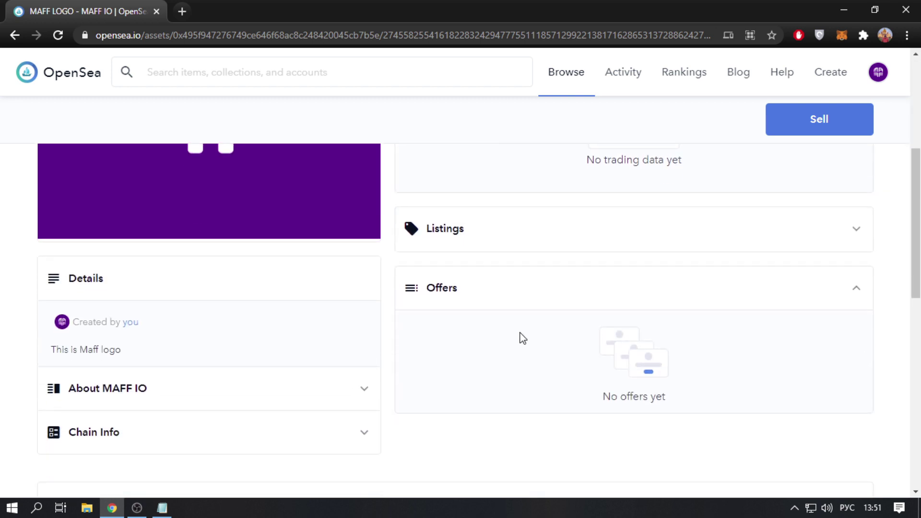
click(479, 298)
click(561, 298)
scroll(593, 297, up, 4)
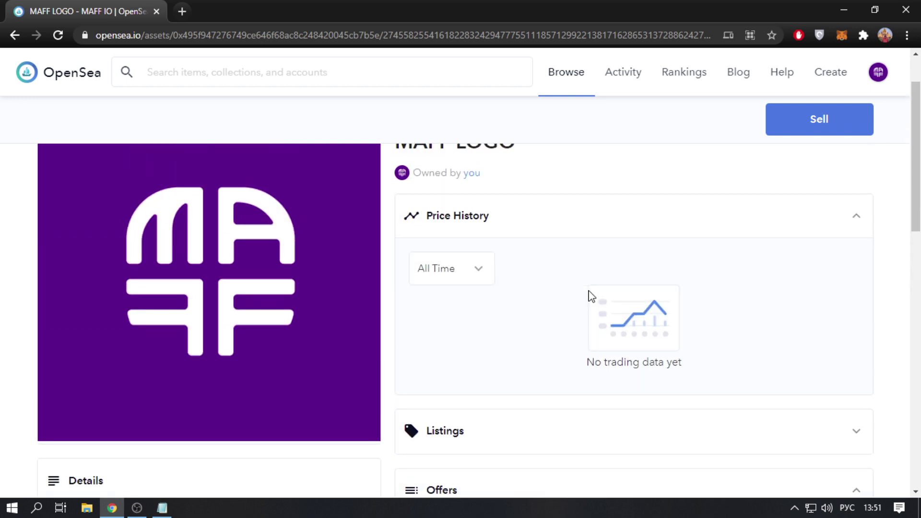
scroll(592, 297, up, 1)
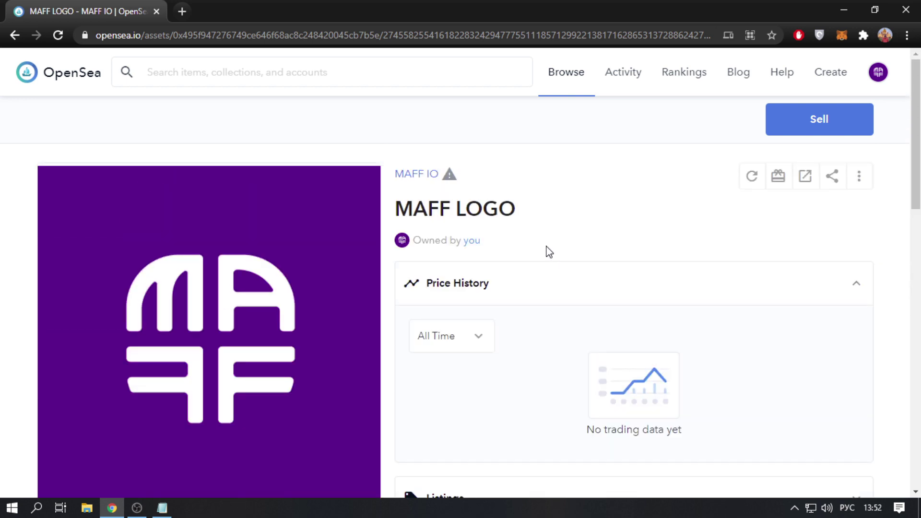
- Go to the MAFF IO collection page and open its Manage page
mouse_move(448, 172)
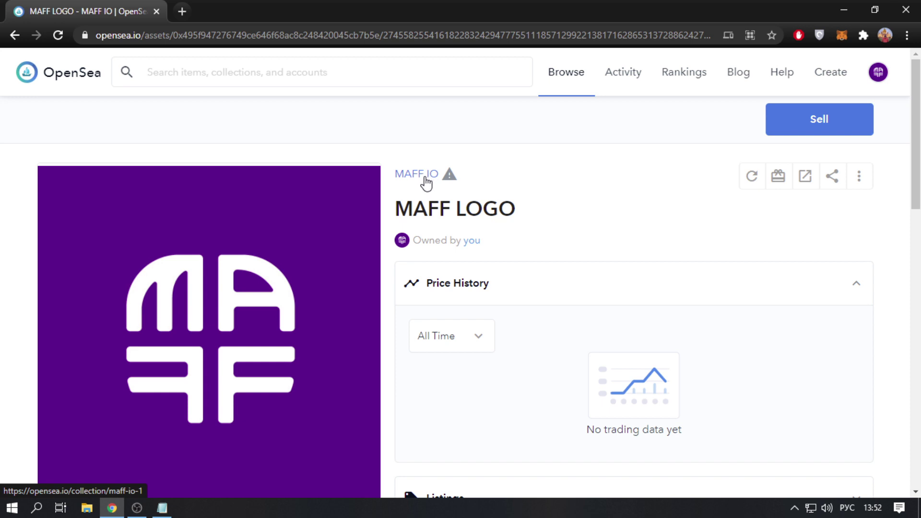
click(425, 181)
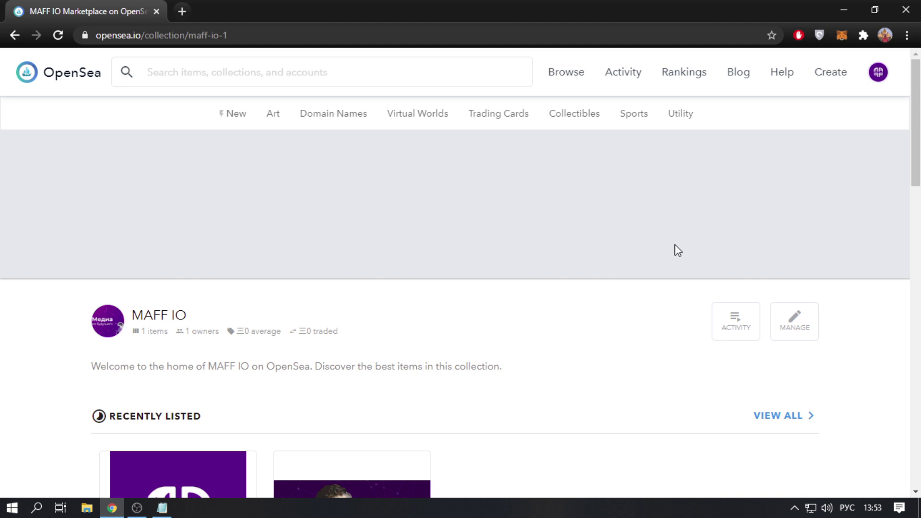
click(796, 330)
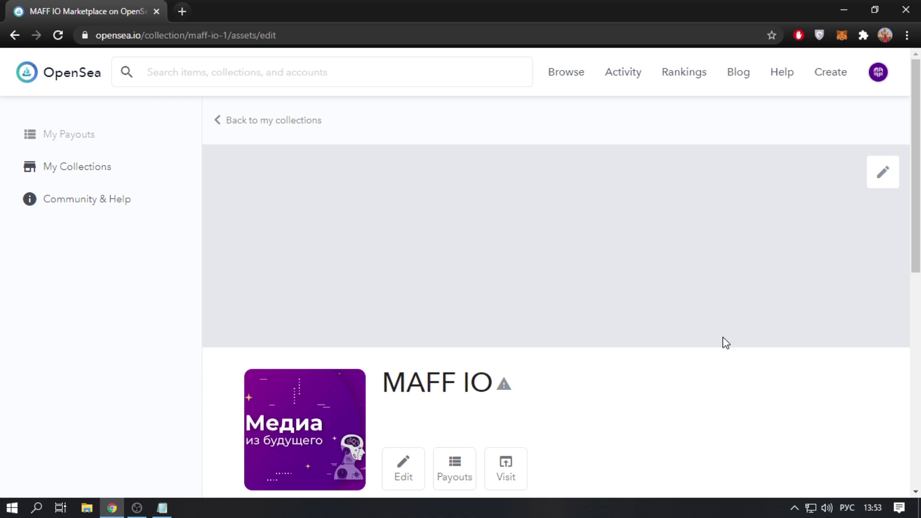
scroll(671, 355, down, 1)
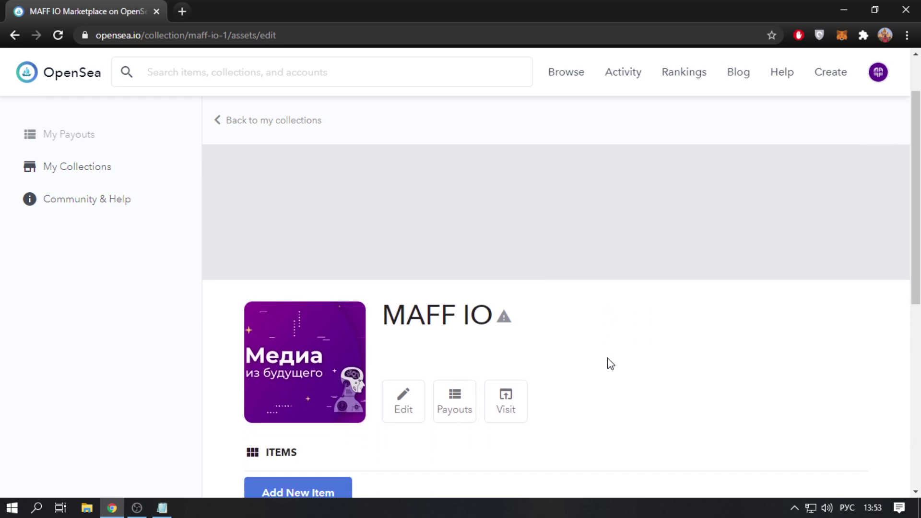
- Edit the MAFF IO collection and approve the MetaMask signature request
click(401, 413)
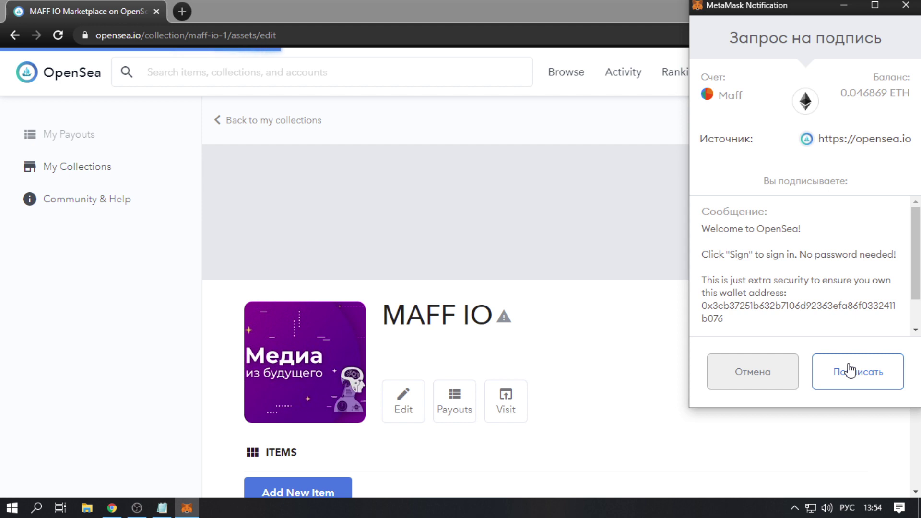
click(849, 371)
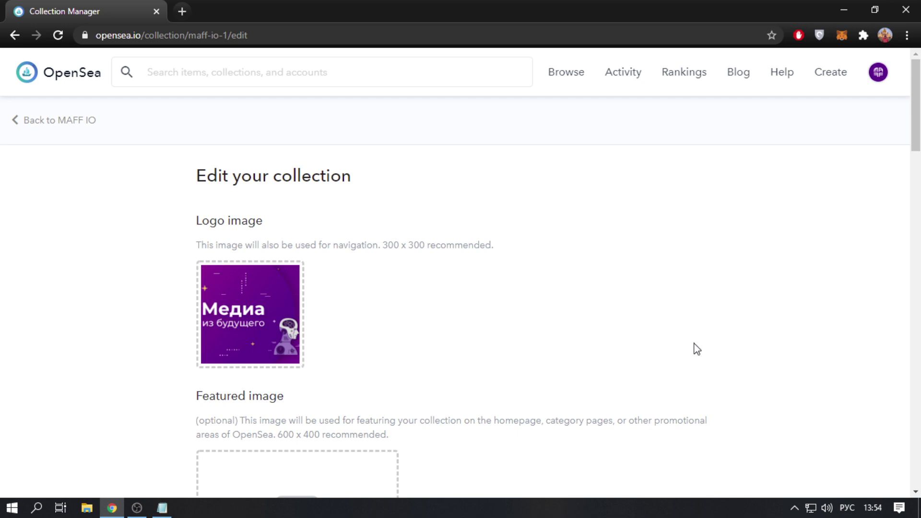
- Upload banner.jpg as the collection's featured image
scroll(421, 339, down, 3)
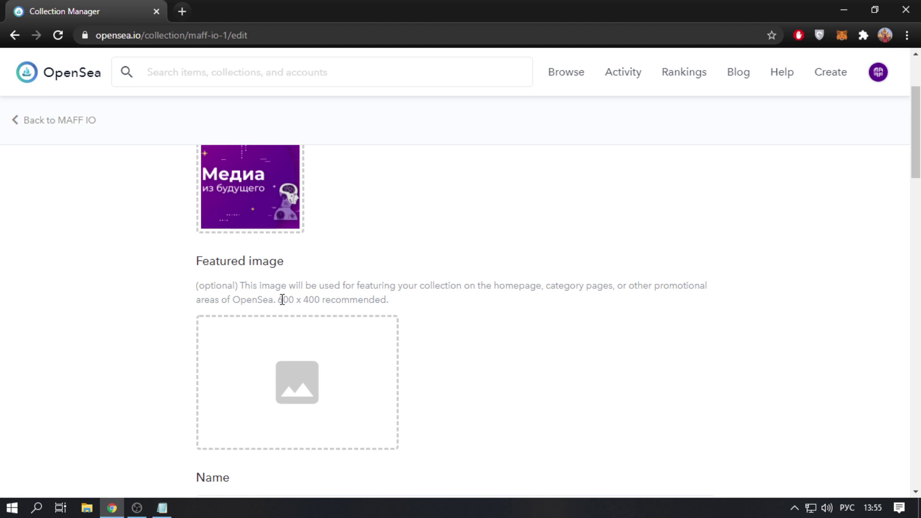
drag(277, 299, 321, 298)
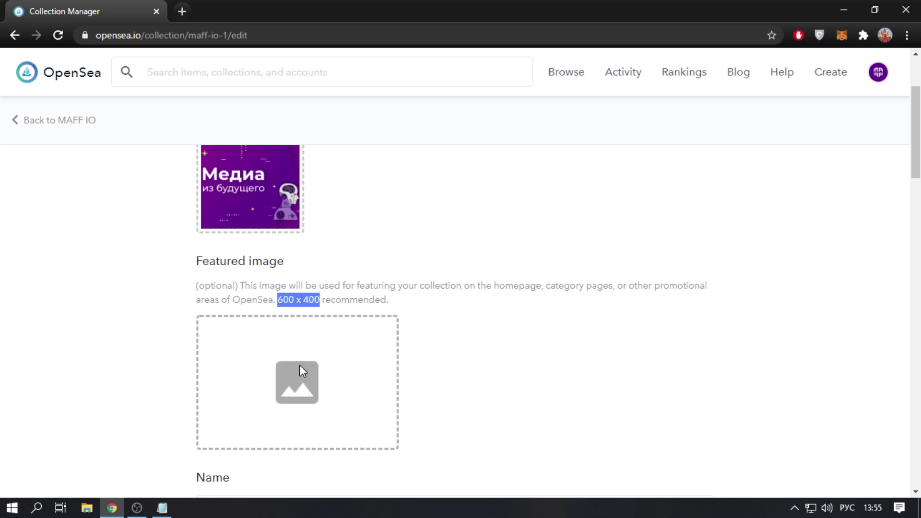
click(300, 364)
click(290, 148)
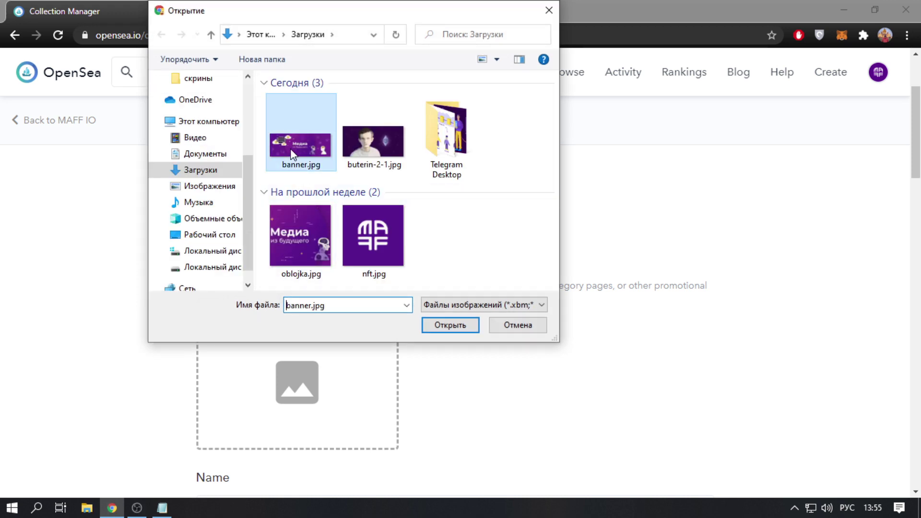
click(449, 325)
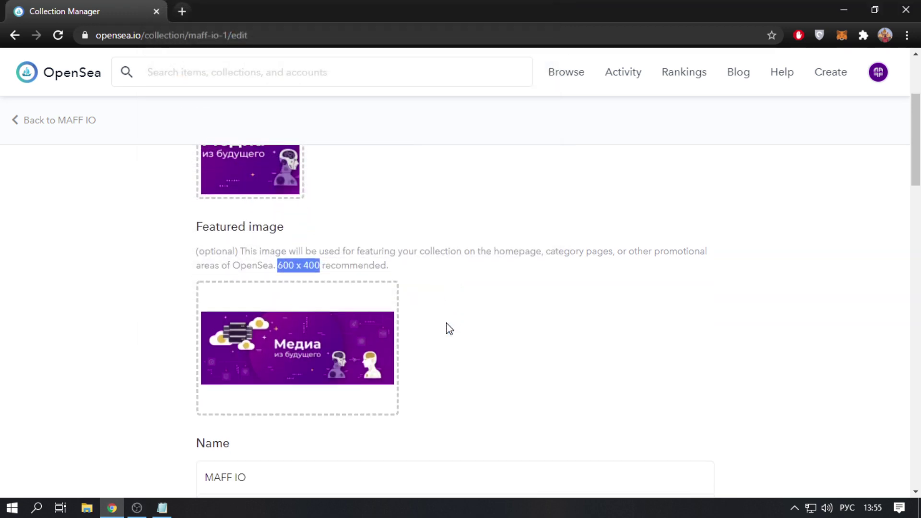
scroll(449, 329, down, 5)
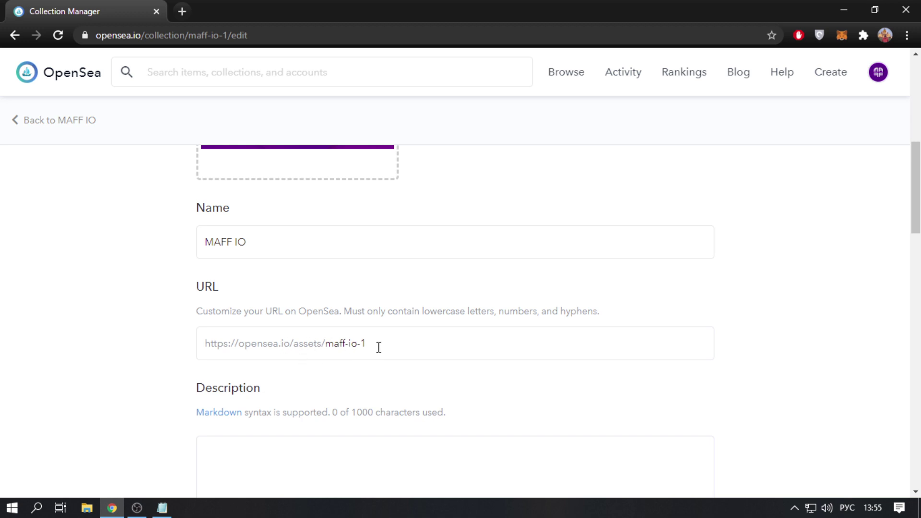
- Keep the collection URL unchanged and paste the prepared Russian description about Maff
drag(384, 347, 346, 347)
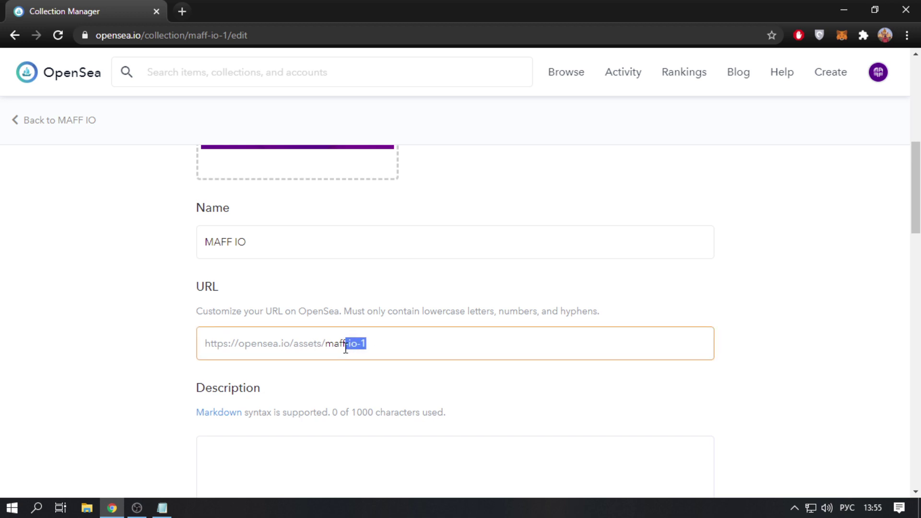
click(411, 319)
scroll(415, 366, down, 2)
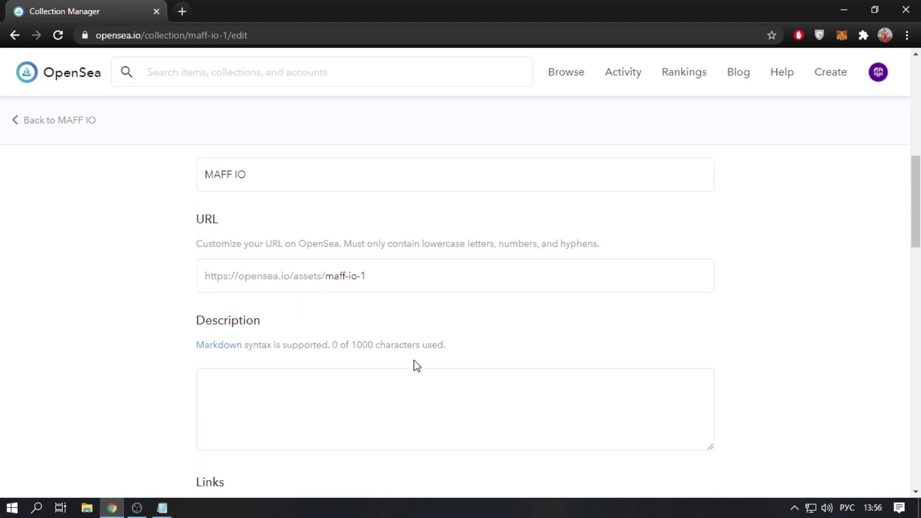
scroll(409, 369, down, 2)
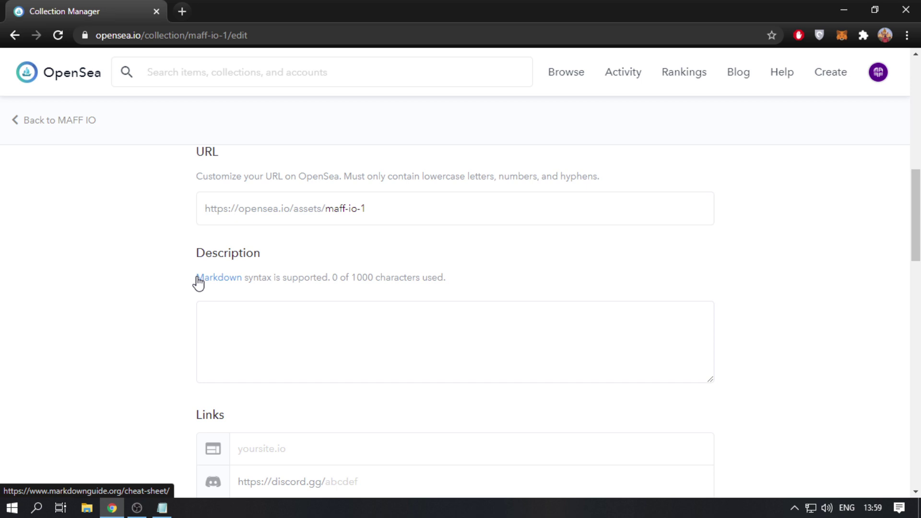
click(244, 329)
right_click(244, 329)
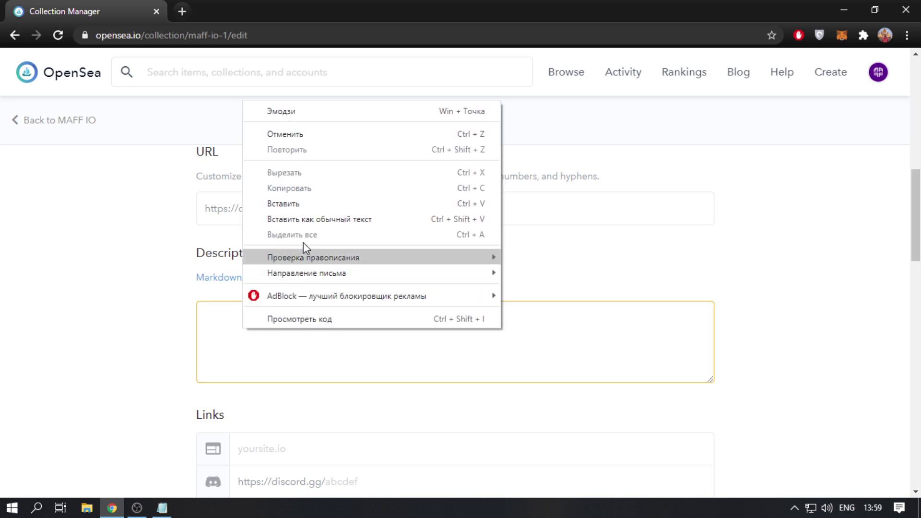
click(307, 204)
scroll(307, 214, down, 3)
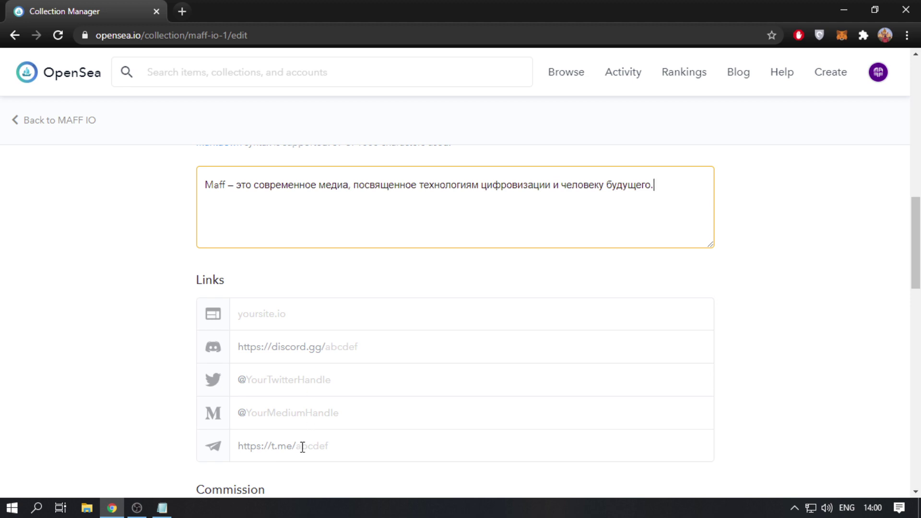
- Enter website maff.io, Twitter maff_io and Telegram maff_io under Links
click(274, 320)
text(maf)
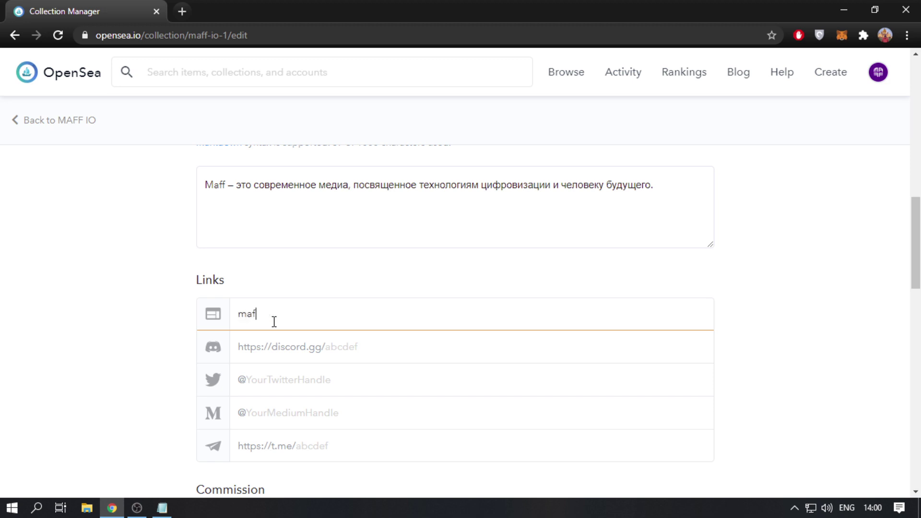
text(f.io)
click(276, 381)
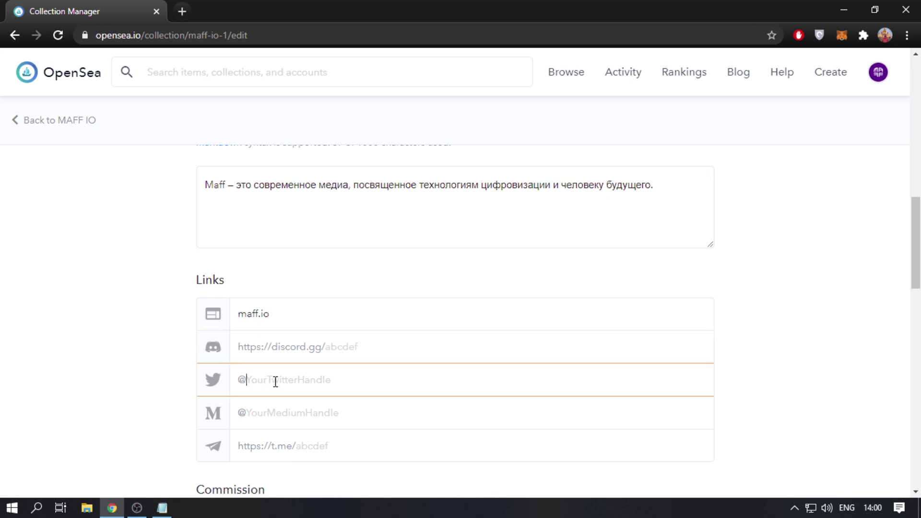
text(maff_io)
click(325, 451)
text(maff)
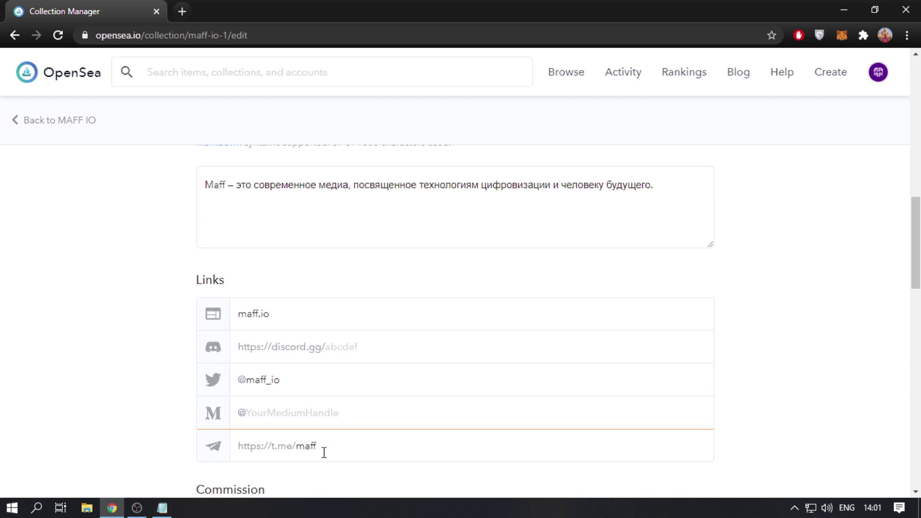
text(_io)
scroll(372, 420, down, 3)
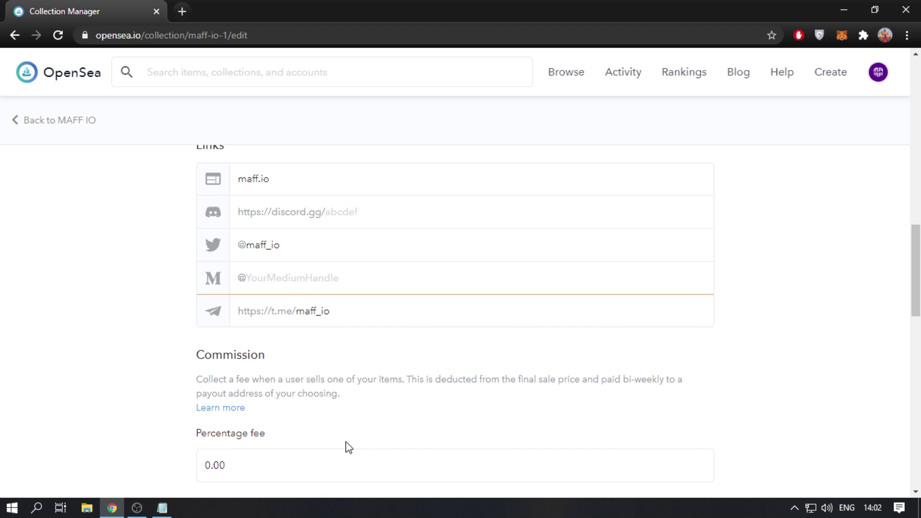
- Replace the 0.00 percentage fee with 10
scroll(345, 444, down, 1)
drag(252, 403, 167, 394)
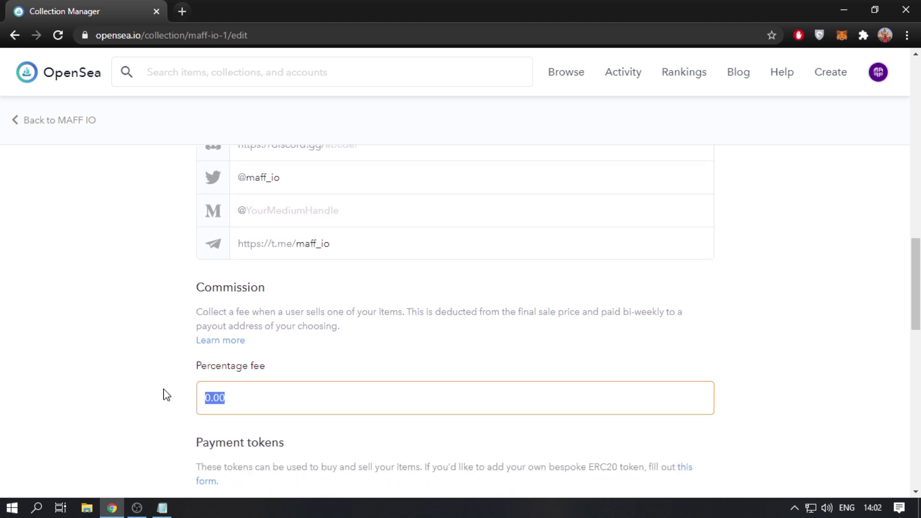
text(10)
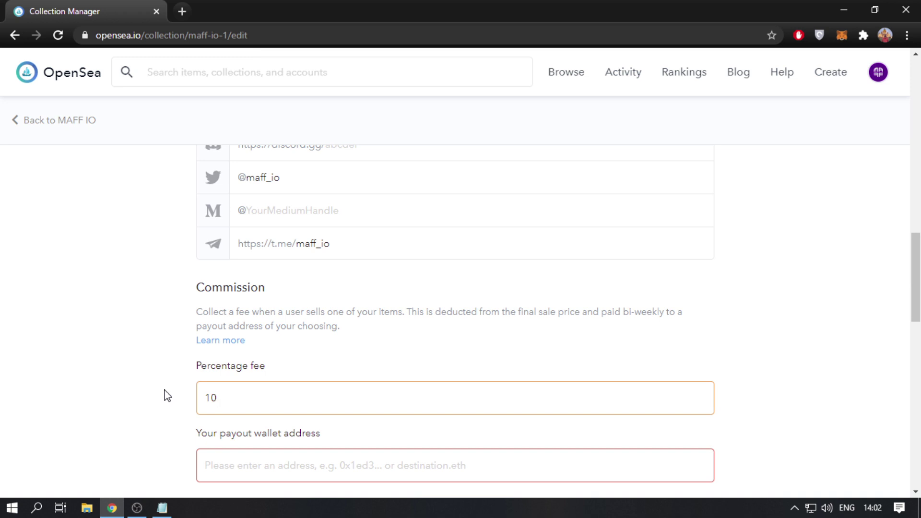
scroll(168, 394, down, 1)
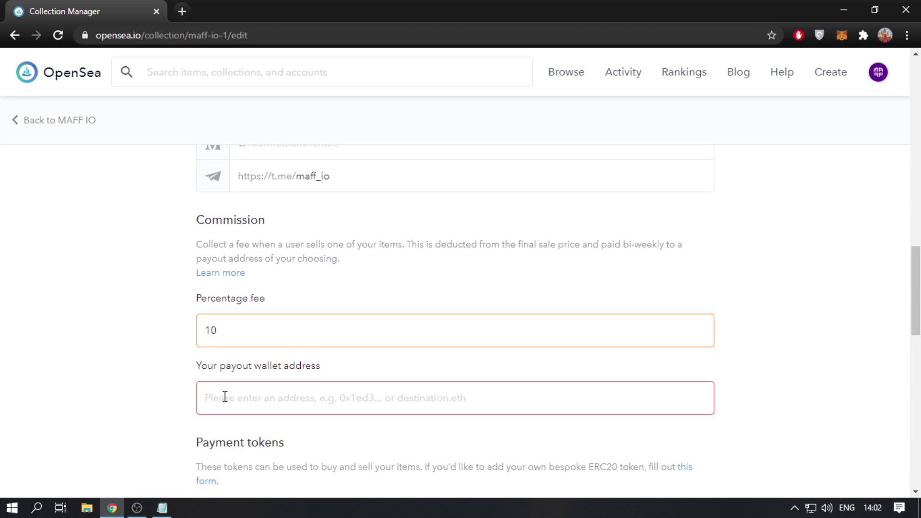
- Paste the payout wallet address into its field
click(276, 398)
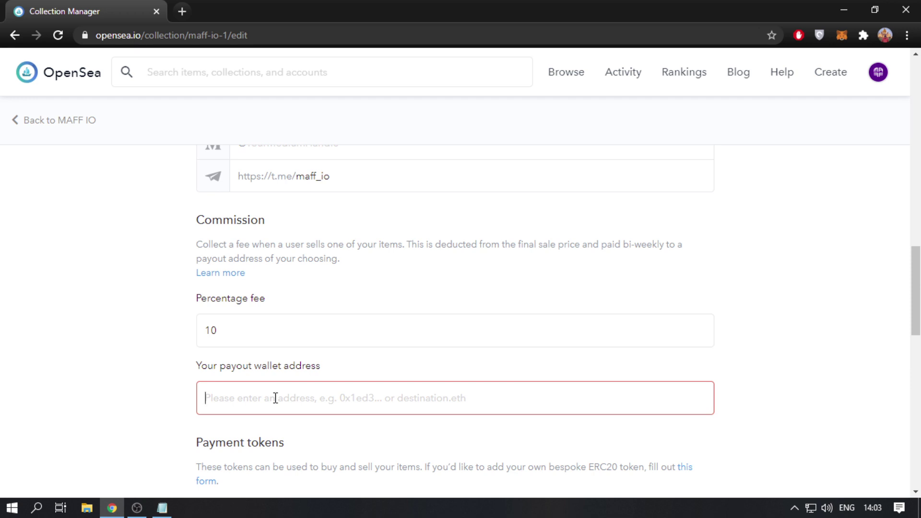
text(0x487c5082673F87A06934AF817C1530a92800f3Eb)
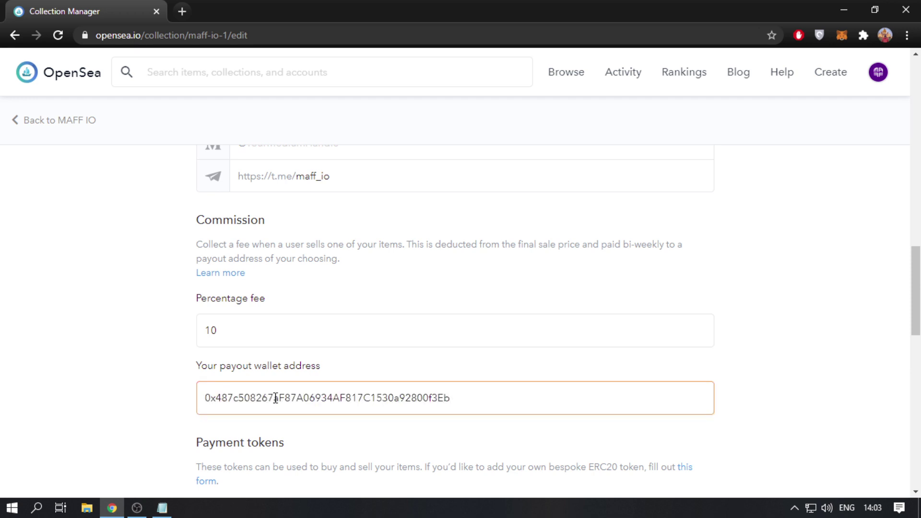
scroll(276, 399, down, 4)
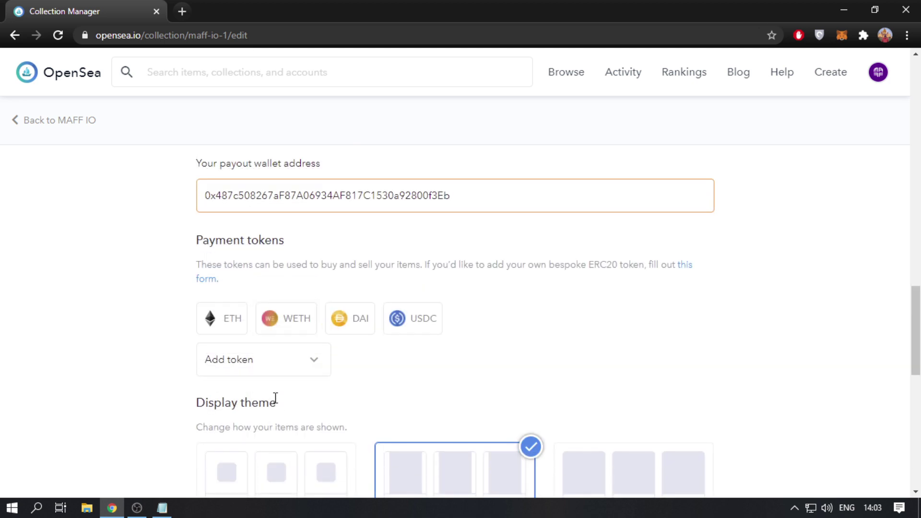
- Browse the Add token list, then open the custom ERC20 token request form
click(197, 240)
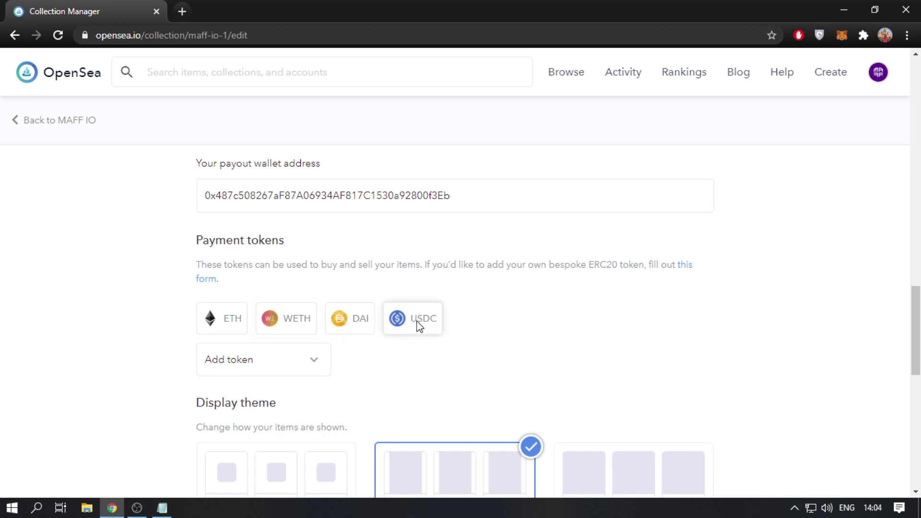
click(289, 361)
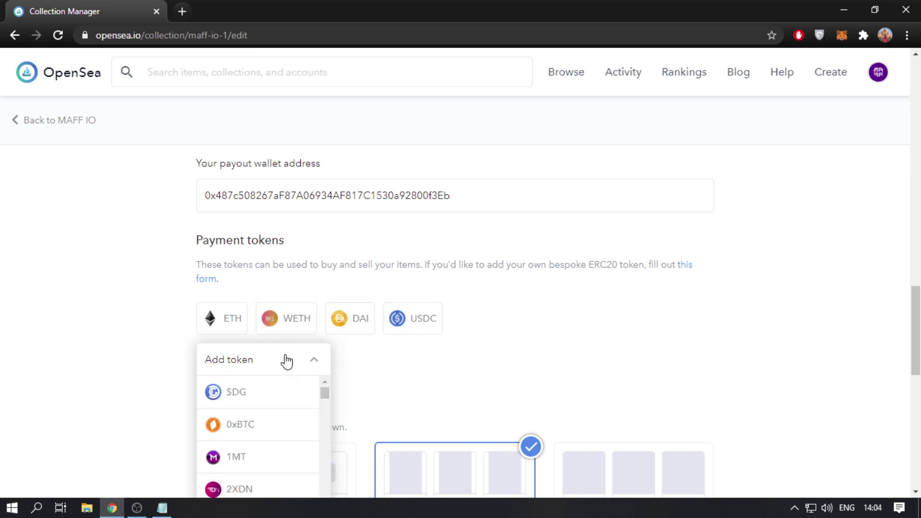
scroll(273, 407, down, 2)
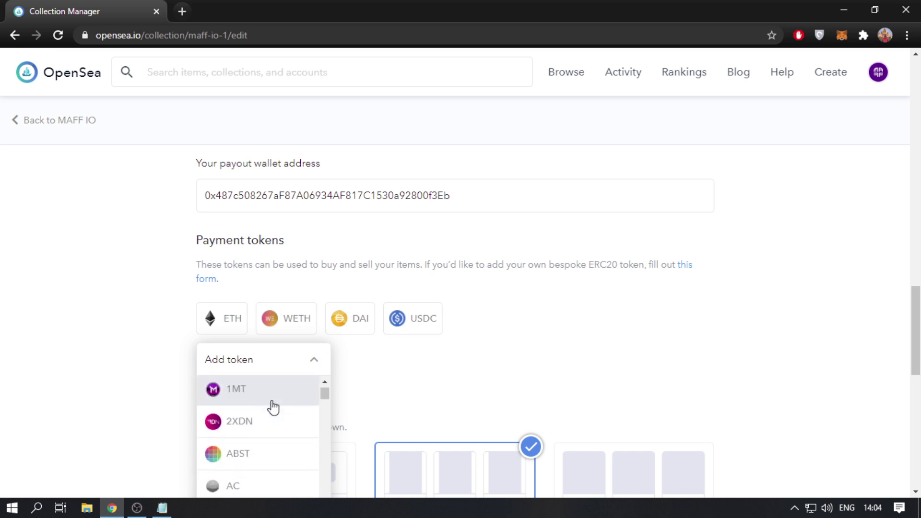
scroll(272, 408, down, 2)
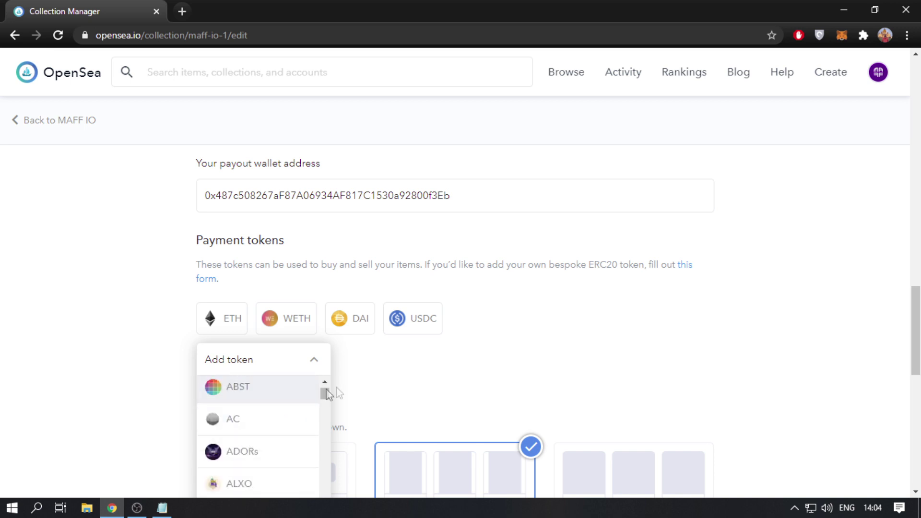
click(691, 273)
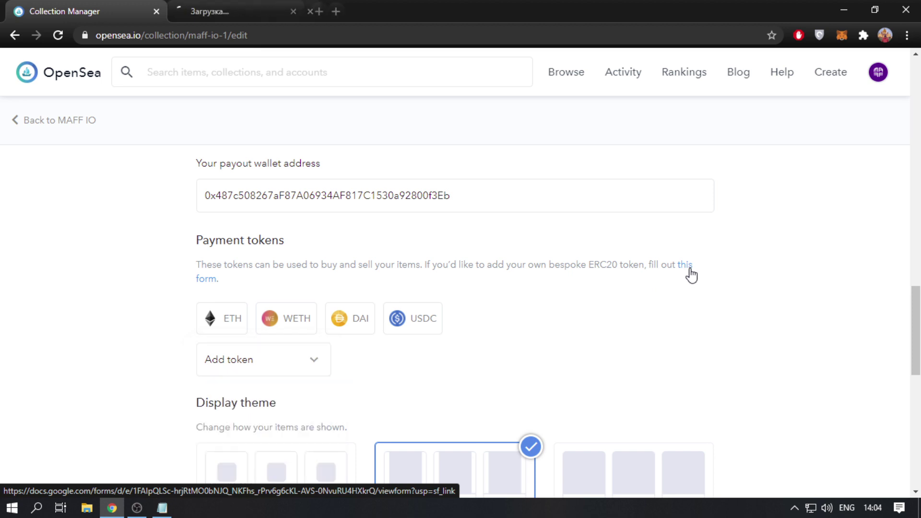
- Review the 'Add your ERC20 to OpenSea' form and close its tab
click(256, 8)
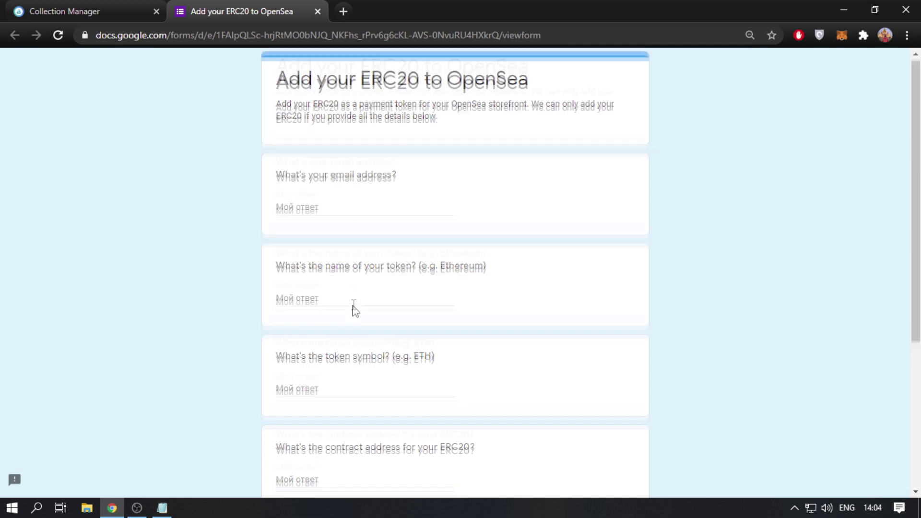
scroll(353, 309, down, 5)
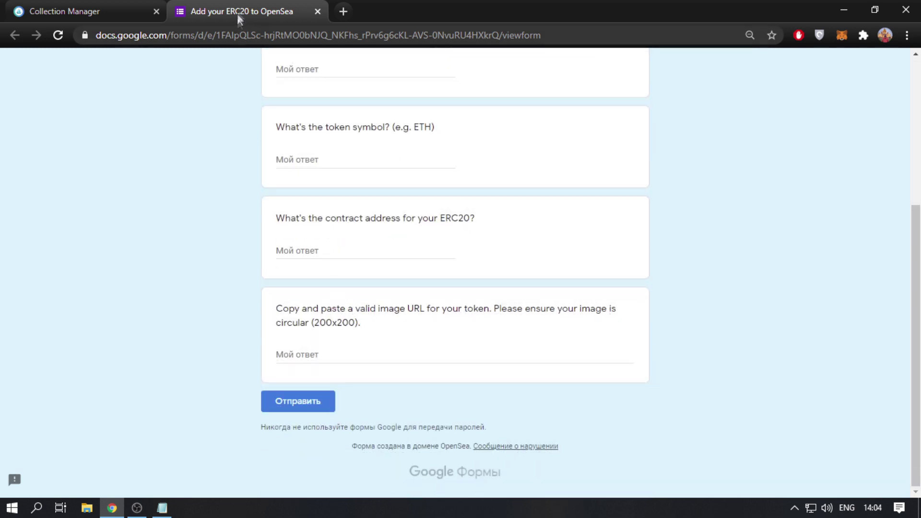
click(317, 11)
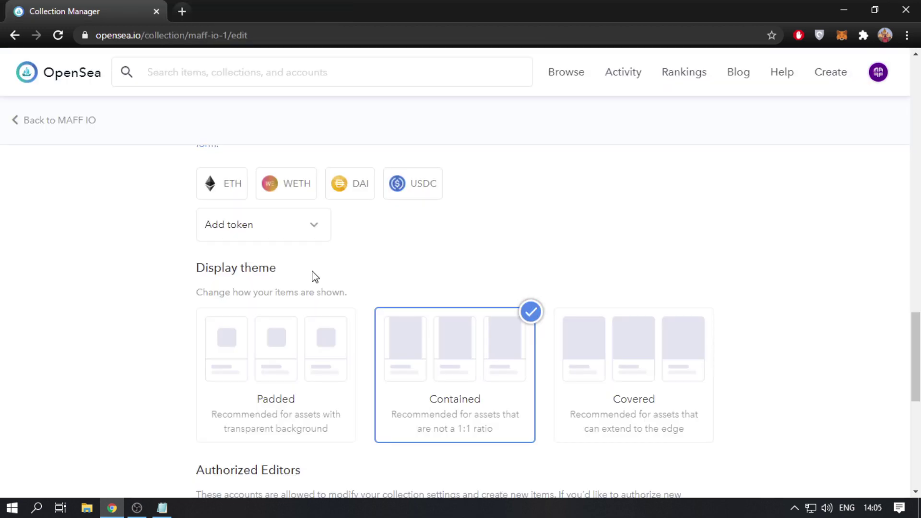
- Scroll to the bottom of the edit form and submit the collection changes
scroll(315, 277, down, 2)
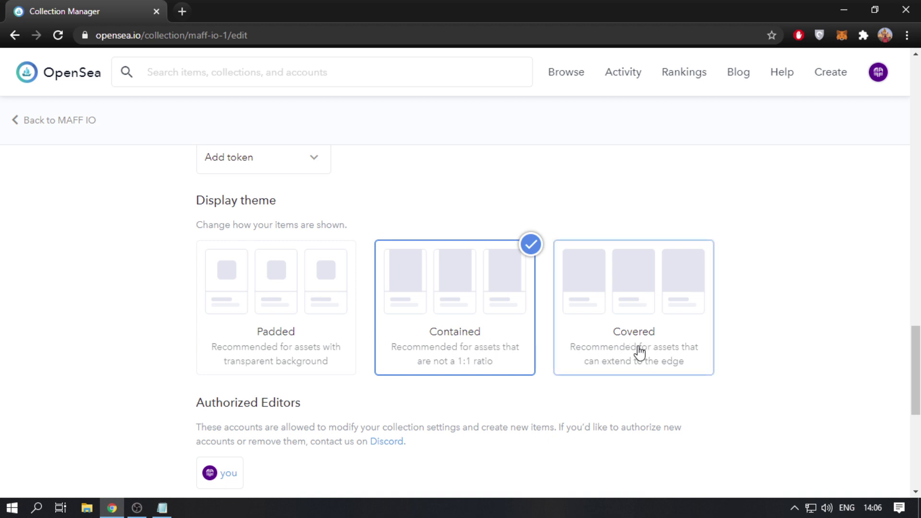
scroll(634, 341, down, 2)
scroll(551, 383, down, 2)
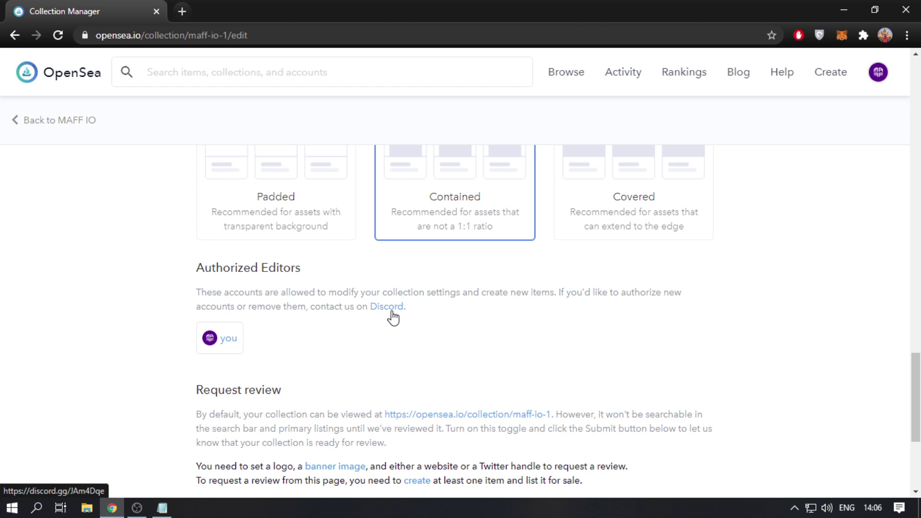
scroll(392, 318, down, 3)
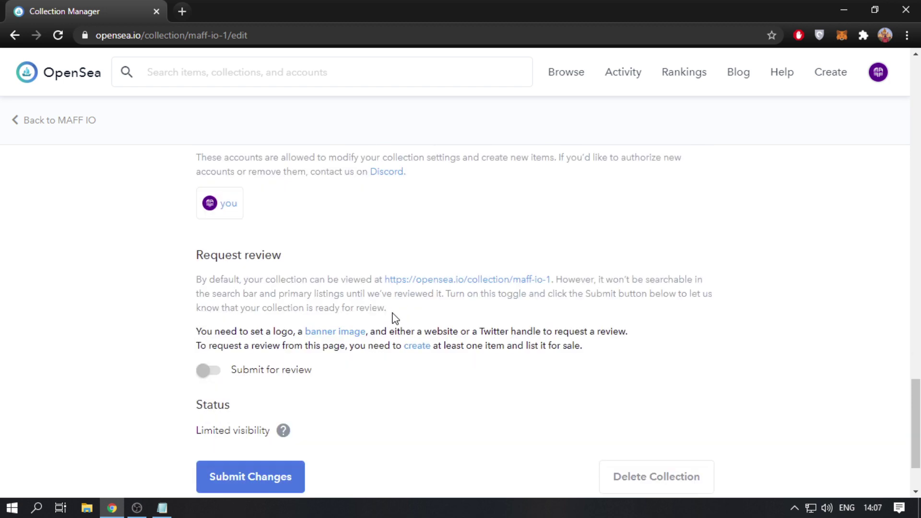
scroll(393, 317, down, 2)
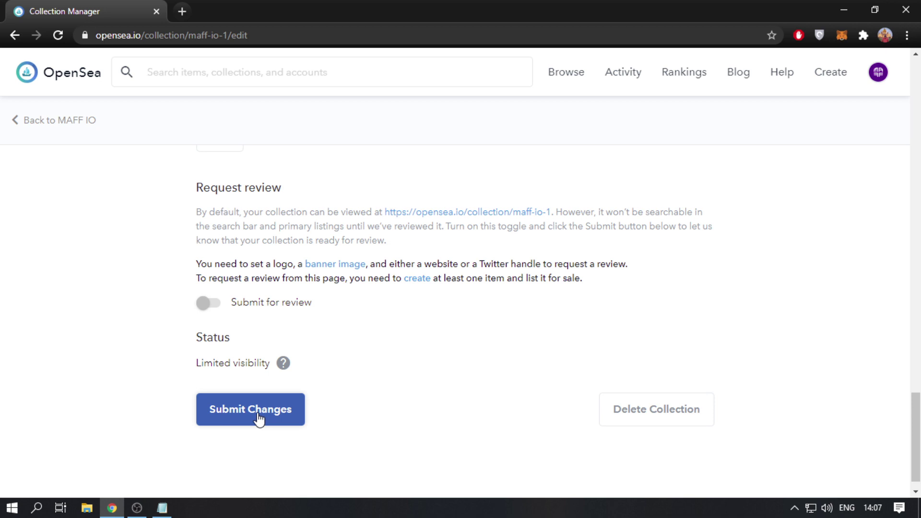
click(259, 419)
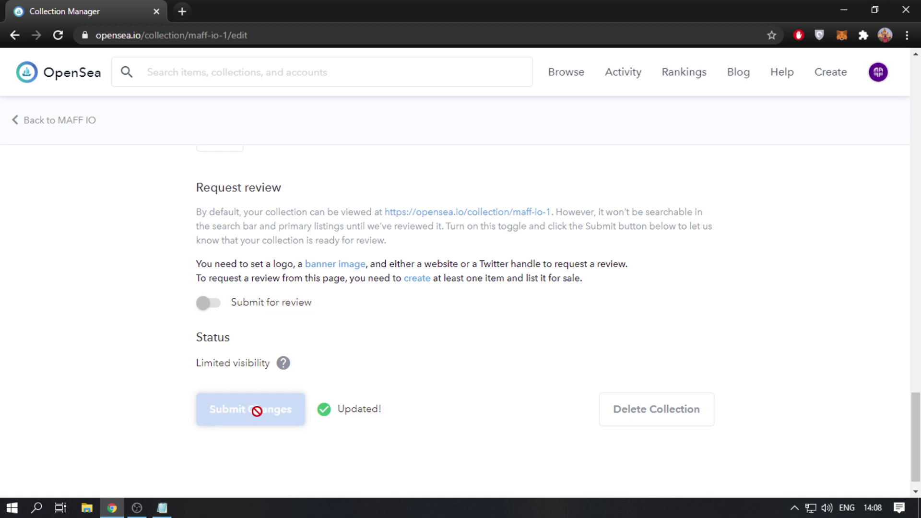
mouse_move(878, 80)
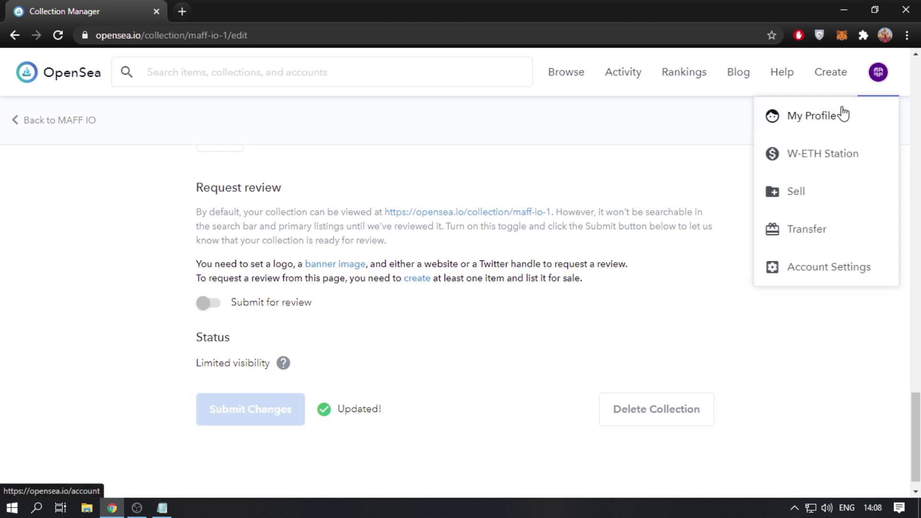
mouse_move(840, 88)
- From My Profile, open the MAFF LOGO item and start its Sell listing
click(845, 122)
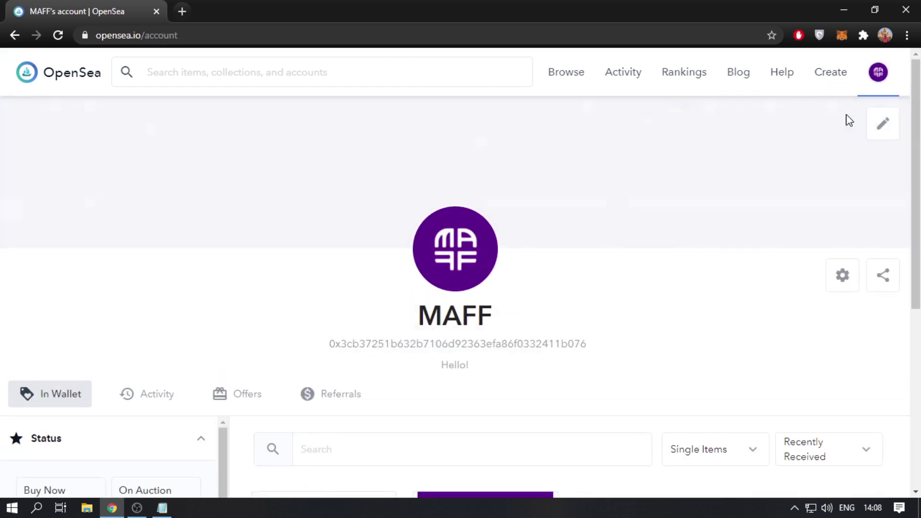
scroll(585, 232, down, 4)
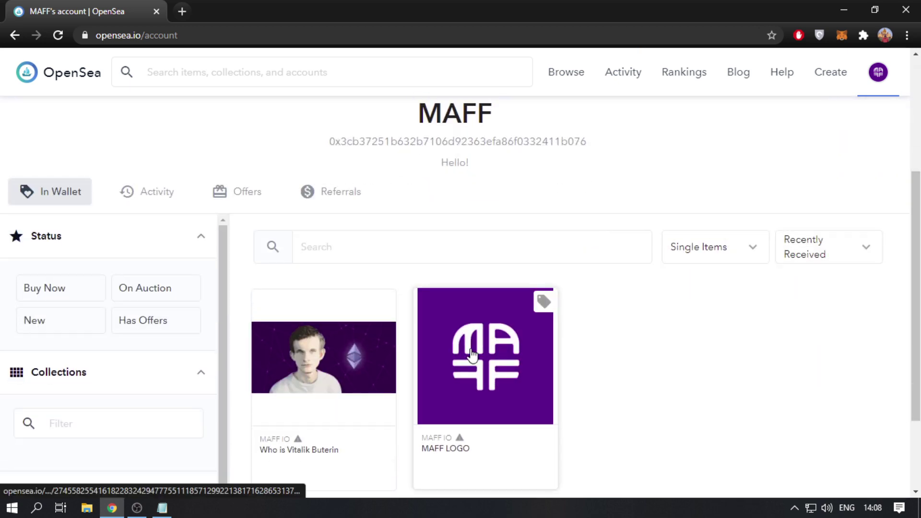
click(473, 355)
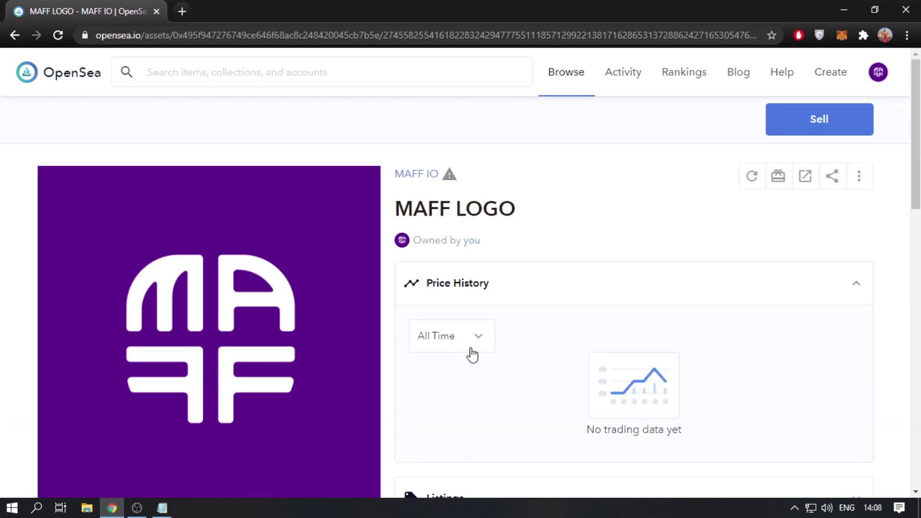
click(783, 130)
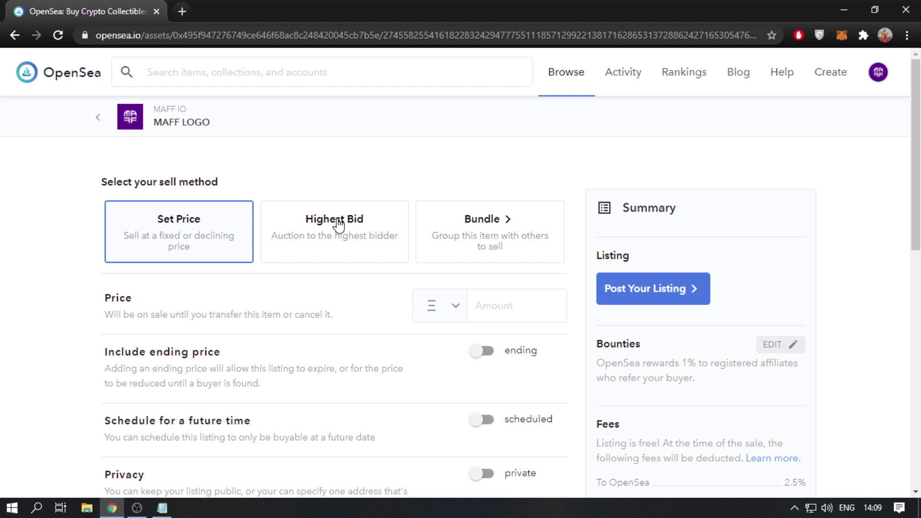
- Select the portrait and MAFF logo items in the wallet and start a Sell Bundle of 2
click(491, 240)
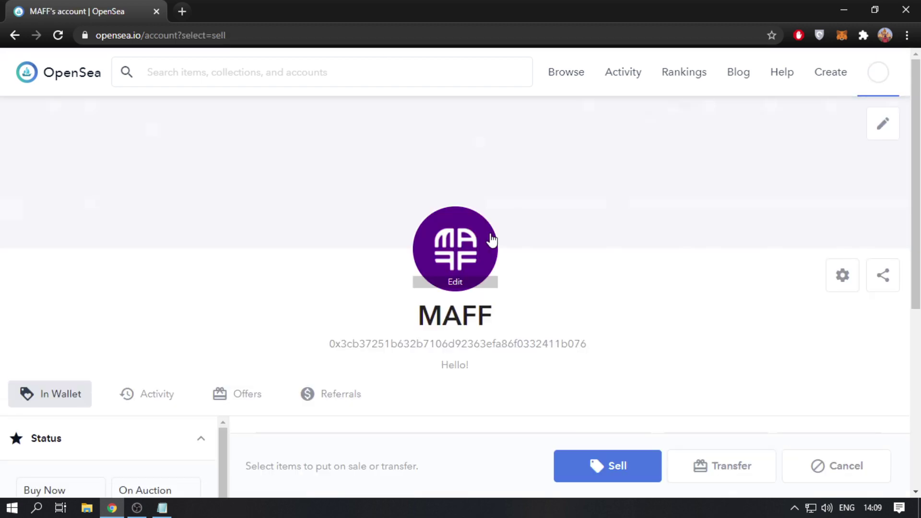
scroll(491, 234, down, 1)
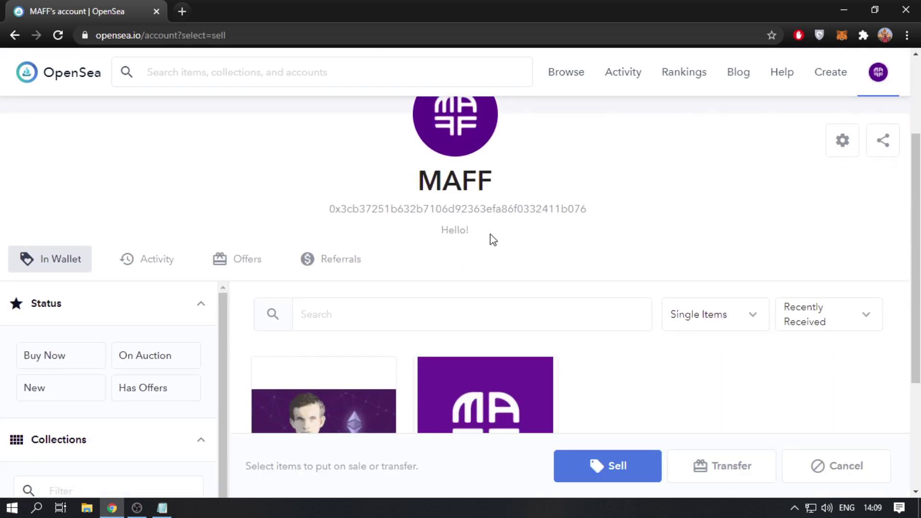
scroll(493, 240, down, 1)
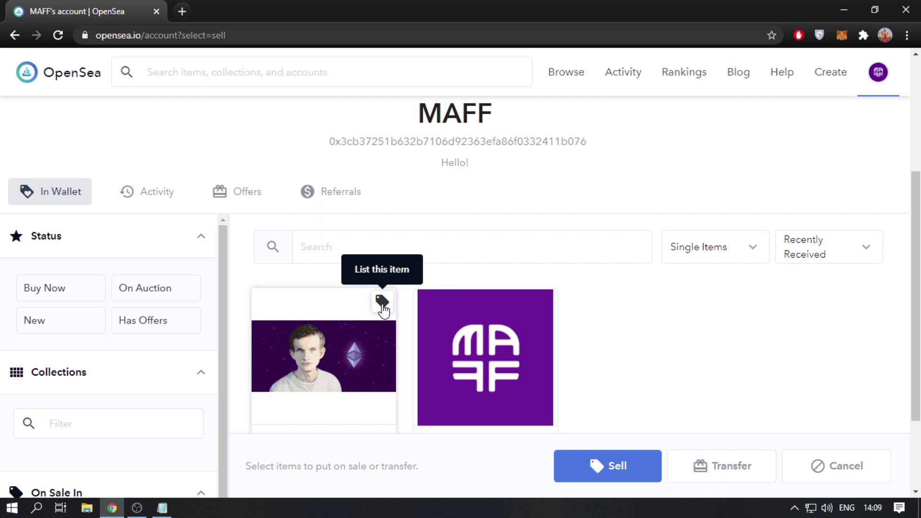
click(382, 310)
click(542, 306)
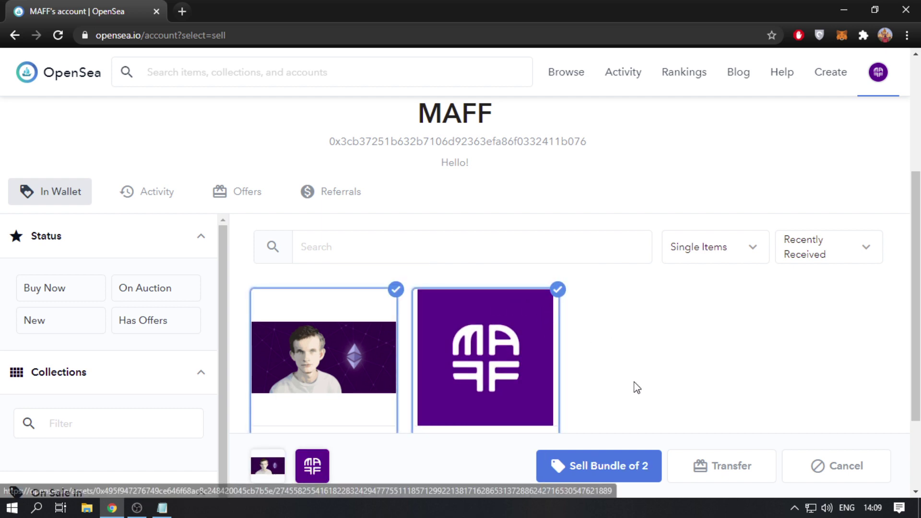
click(581, 464)
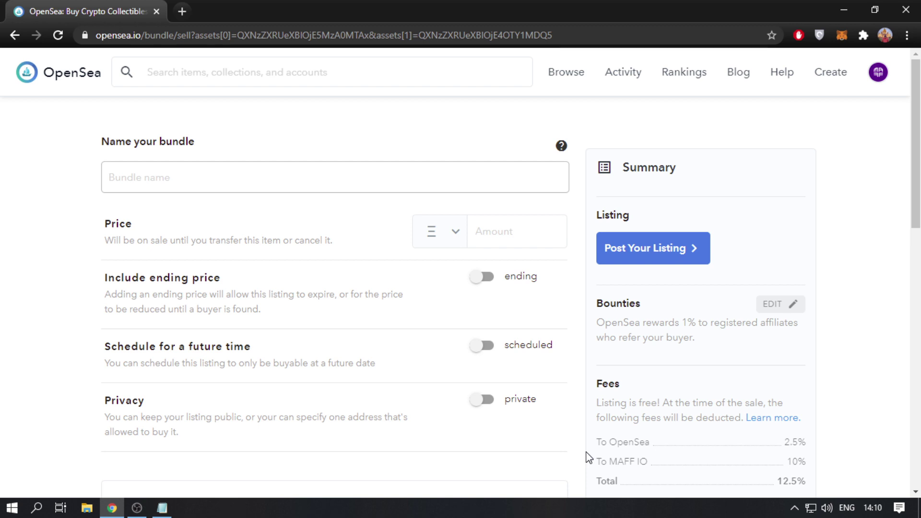
- Open the MAFF LOGO sell page alone, preview Highest Bid expiration options, then return to Set Price
click(15, 36)
click(14, 36)
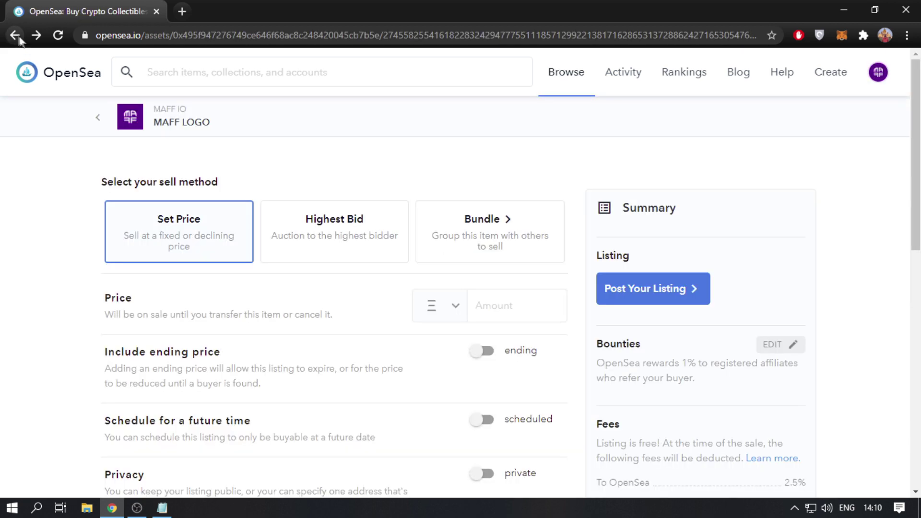
click(340, 233)
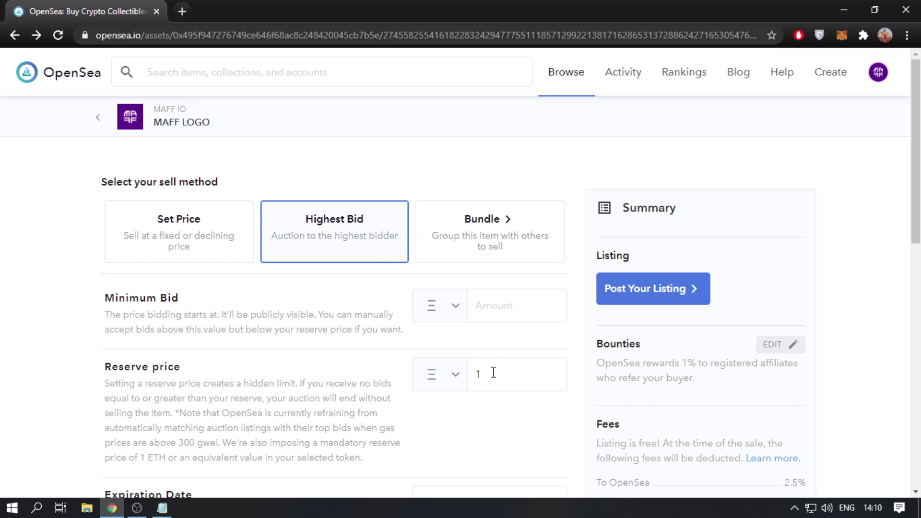
scroll(494, 373, down, 2)
click(490, 437)
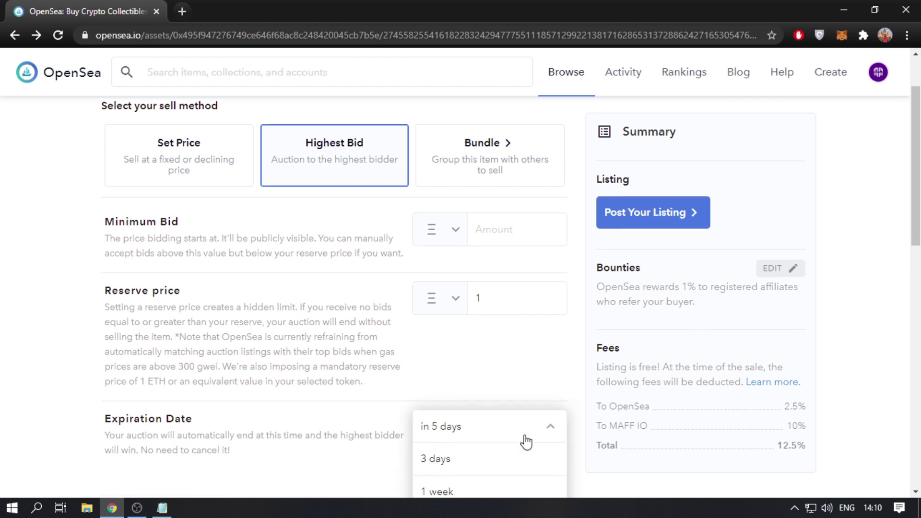
scroll(526, 441, down, 1)
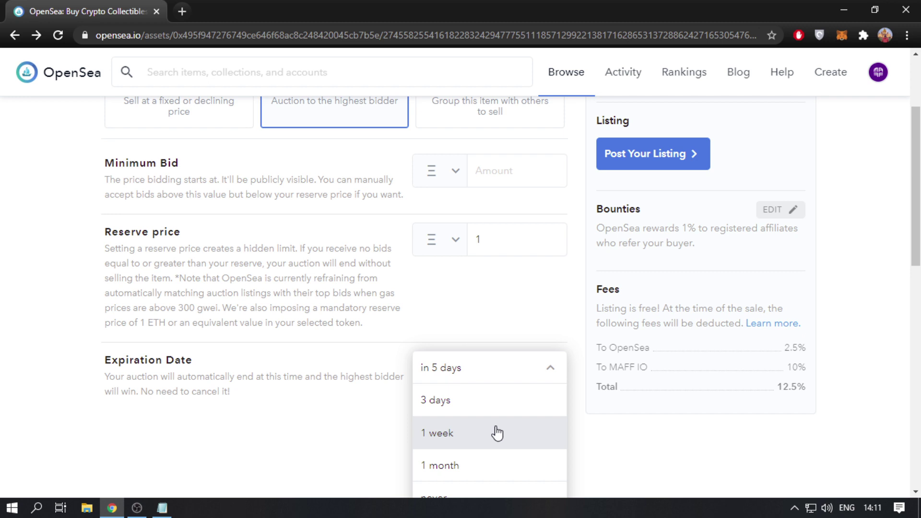
click(491, 238)
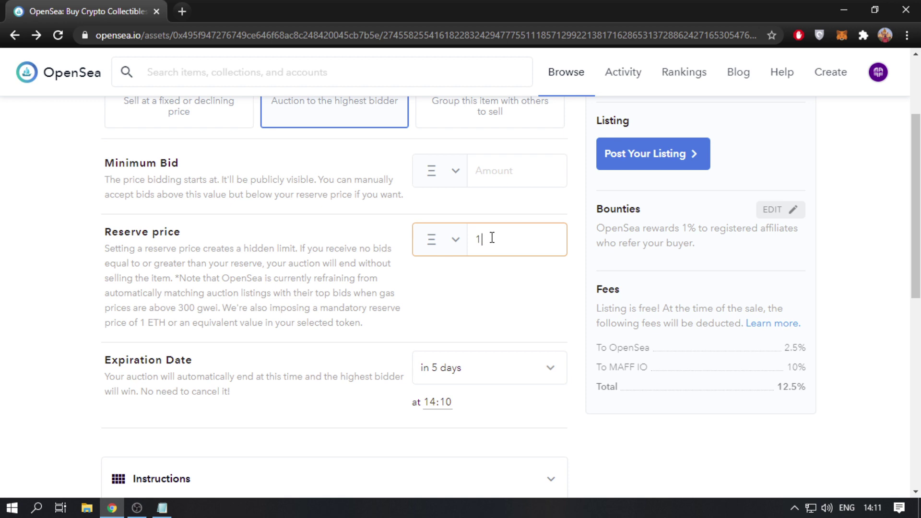
scroll(370, 211, up, 1)
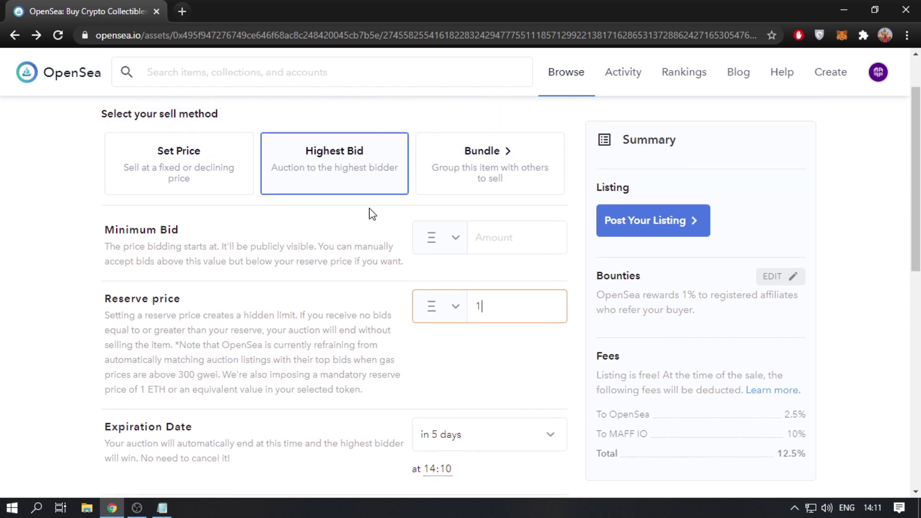
click(179, 170)
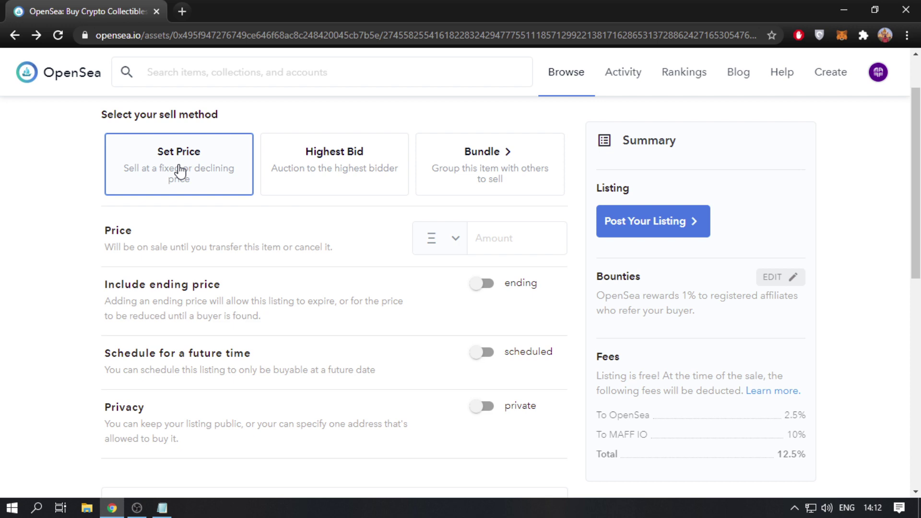
- Enter a MAFF LOGO price of 0 and open the Browse page in a new tab
click(504, 246)
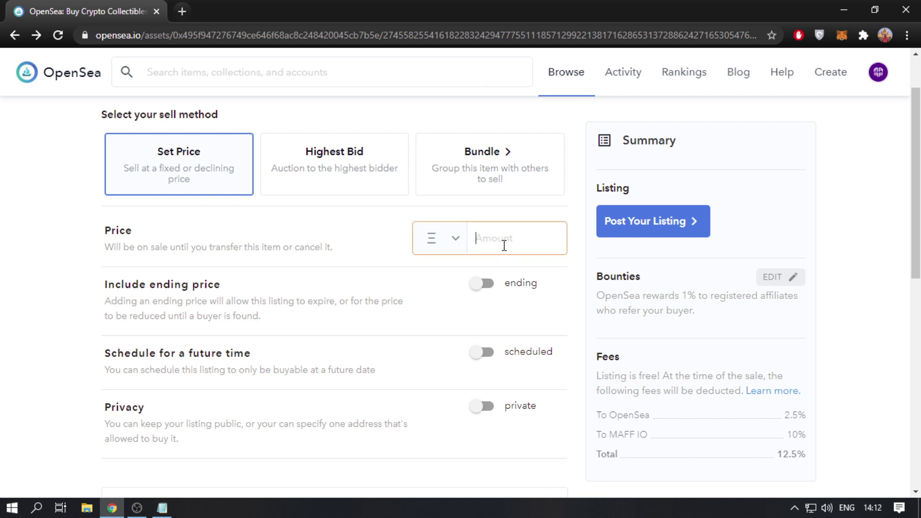
text(0)
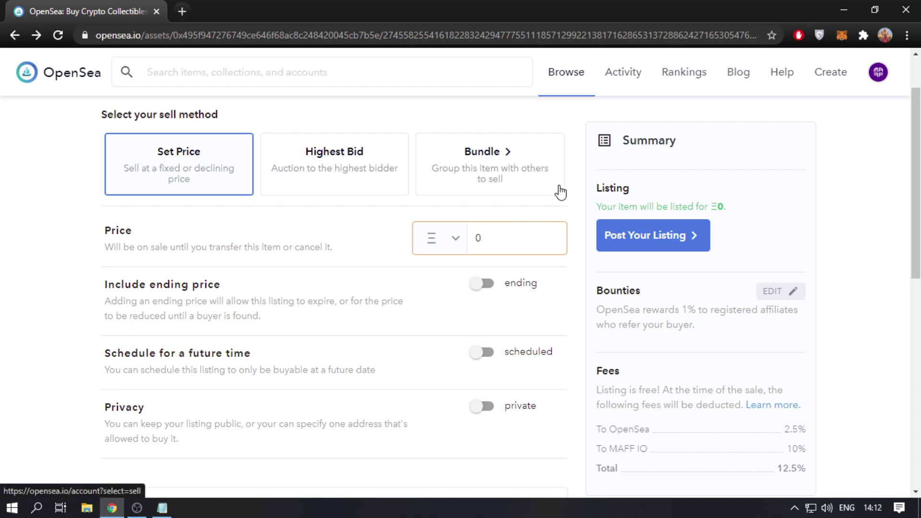
middle_click(568, 85)
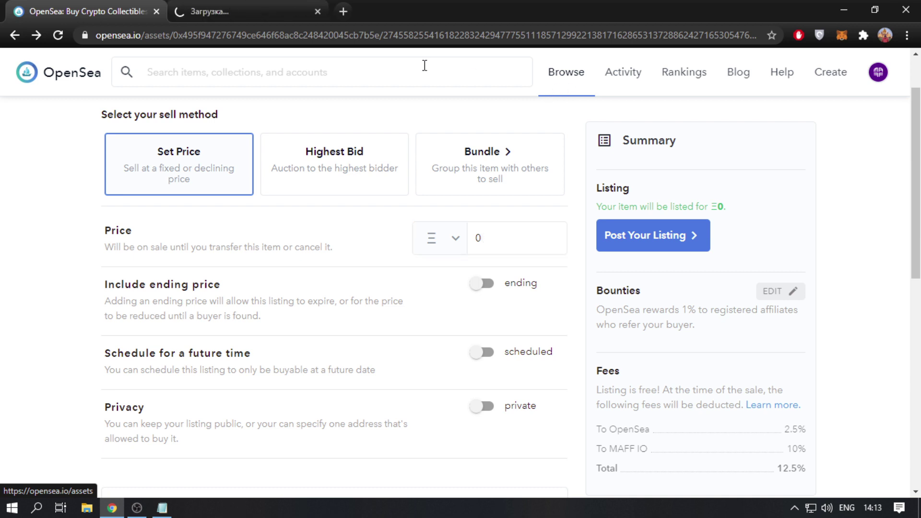
click(283, 7)
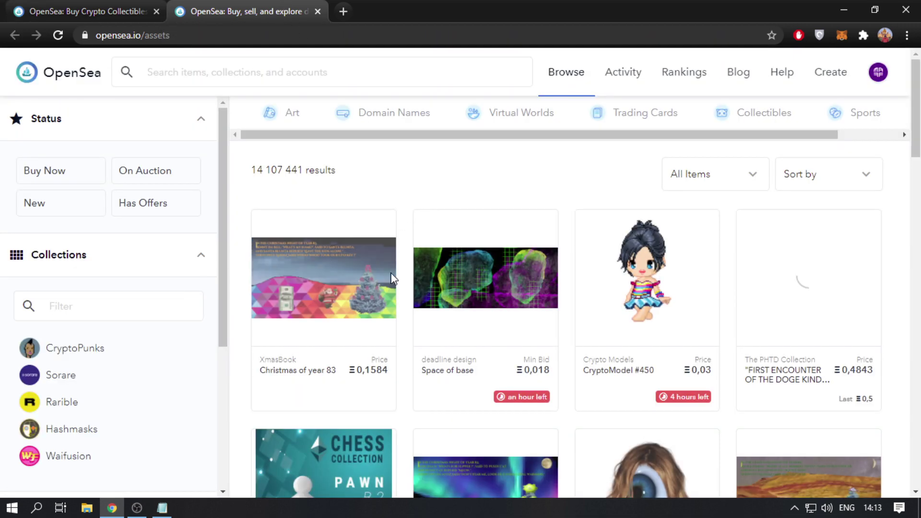
click(335, 307)
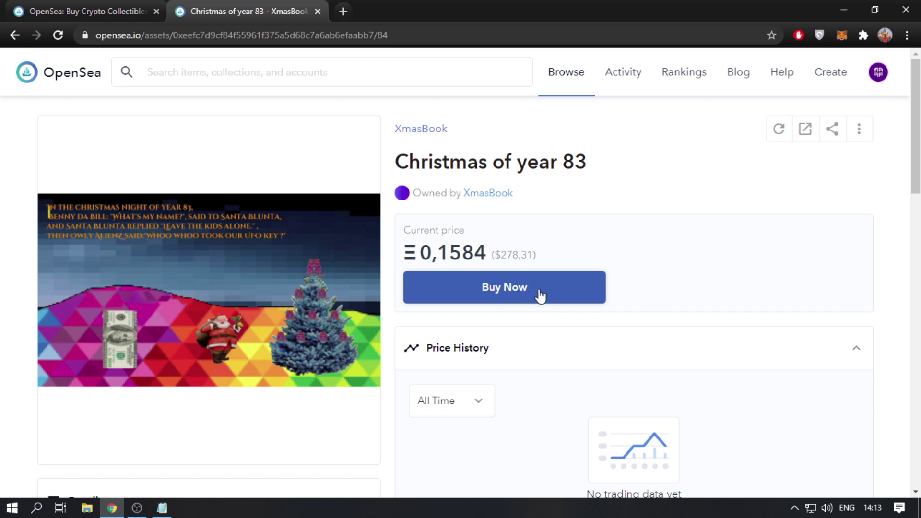
scroll(549, 359, down, 5)
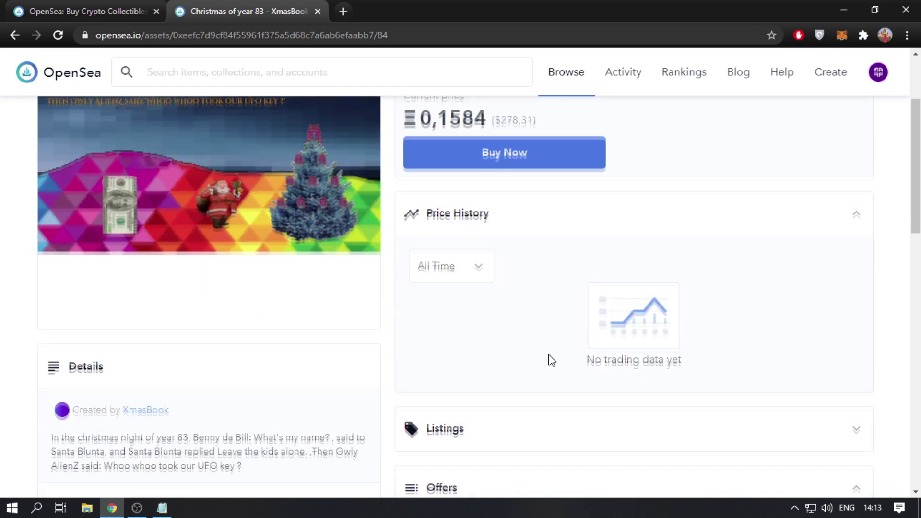
scroll(551, 360, down, 1)
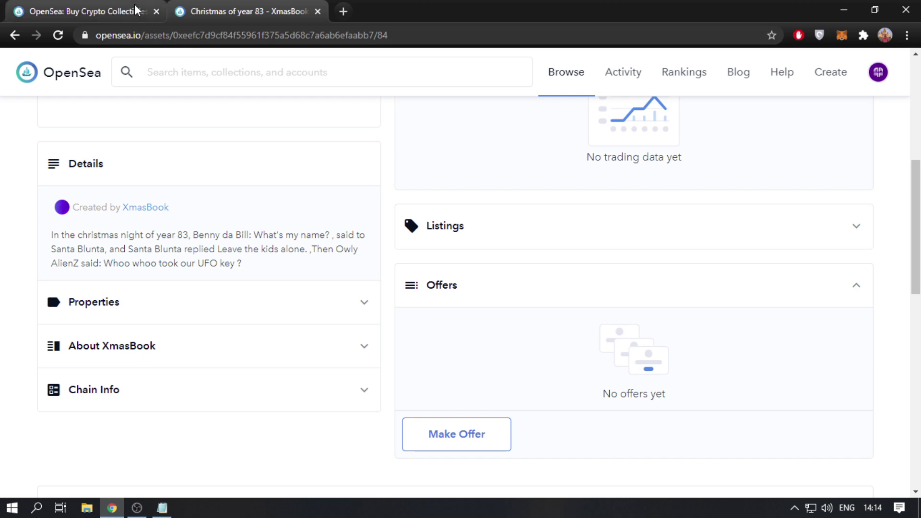
scroll(451, 191, up, 4)
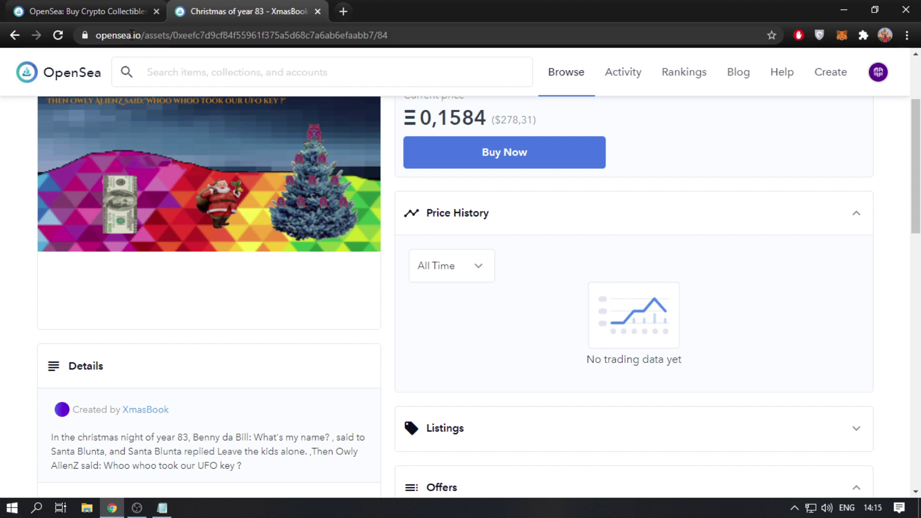
click(89, 10)
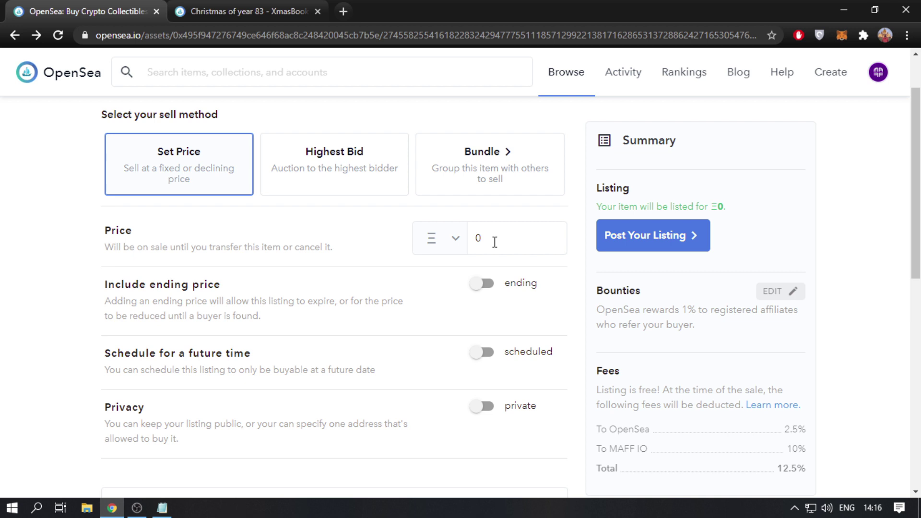
- Set the price to 0.6, enable an ending price, and pick a 3-day expiration
click(494, 242)
text(.6)
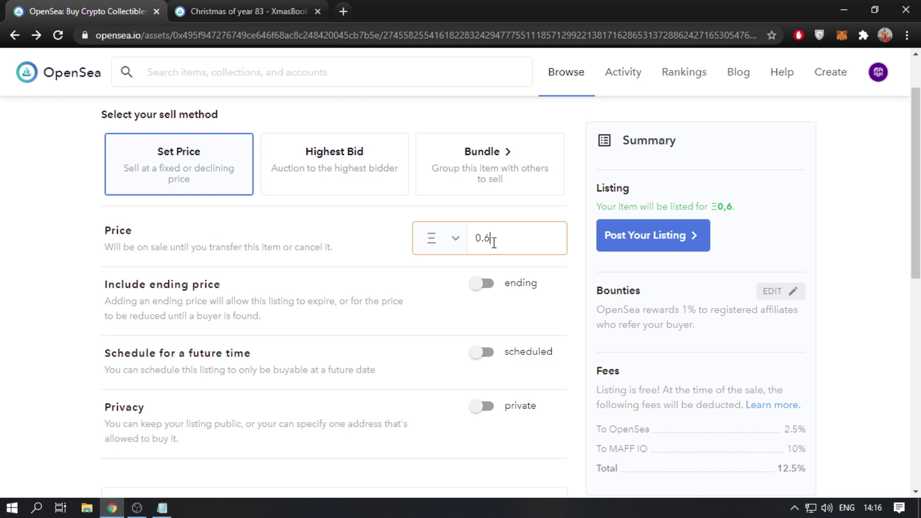
click(481, 287)
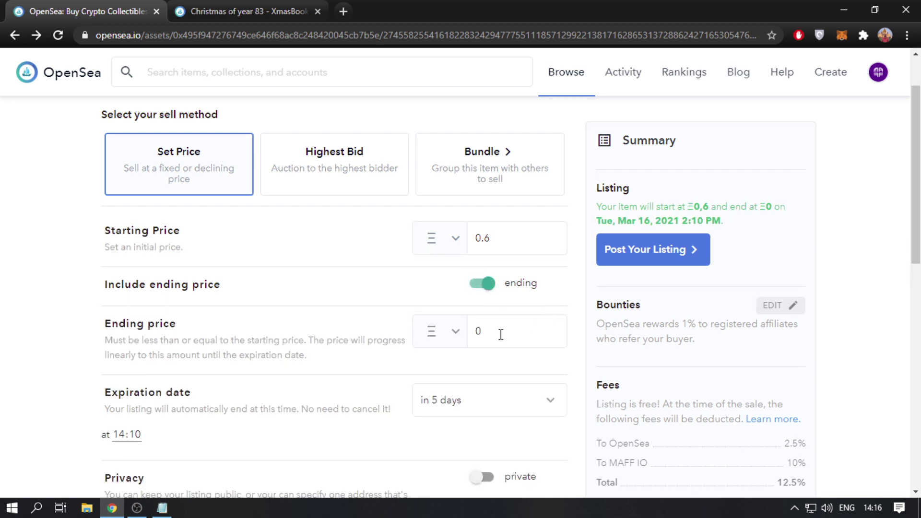
double_click(501, 336)
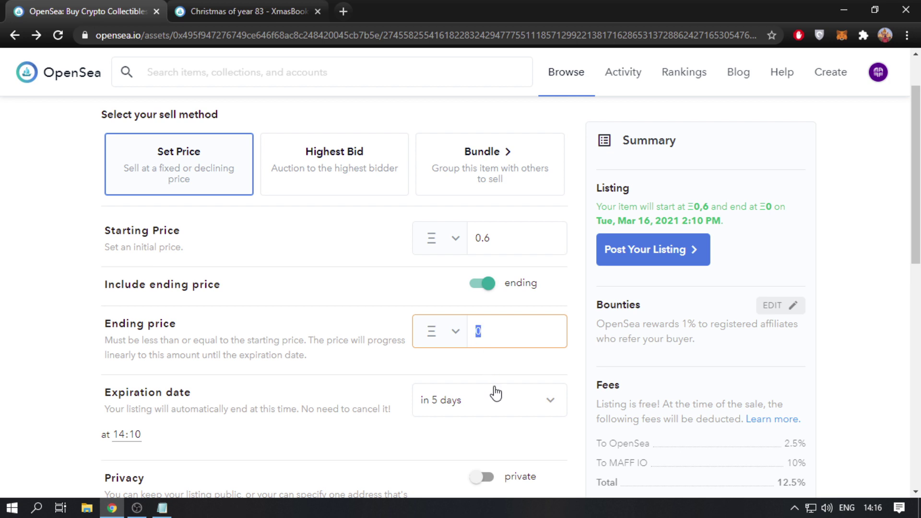
click(538, 399)
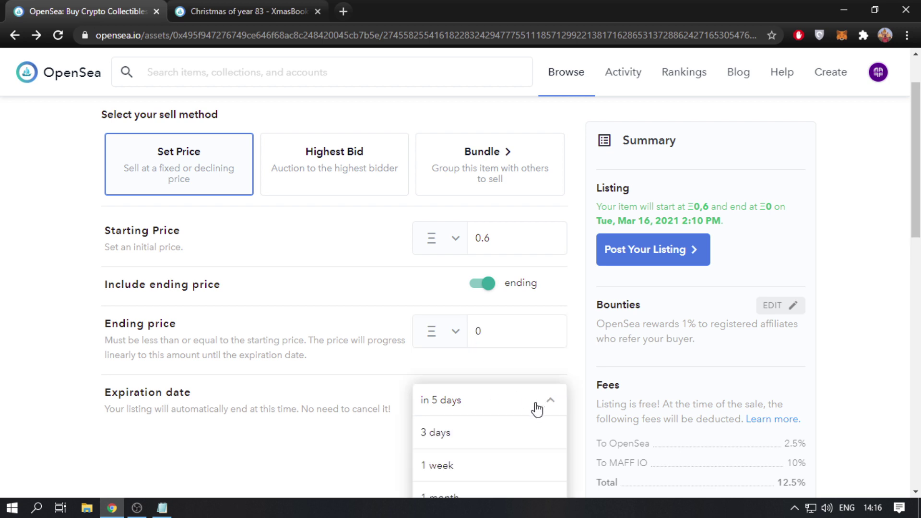
click(507, 443)
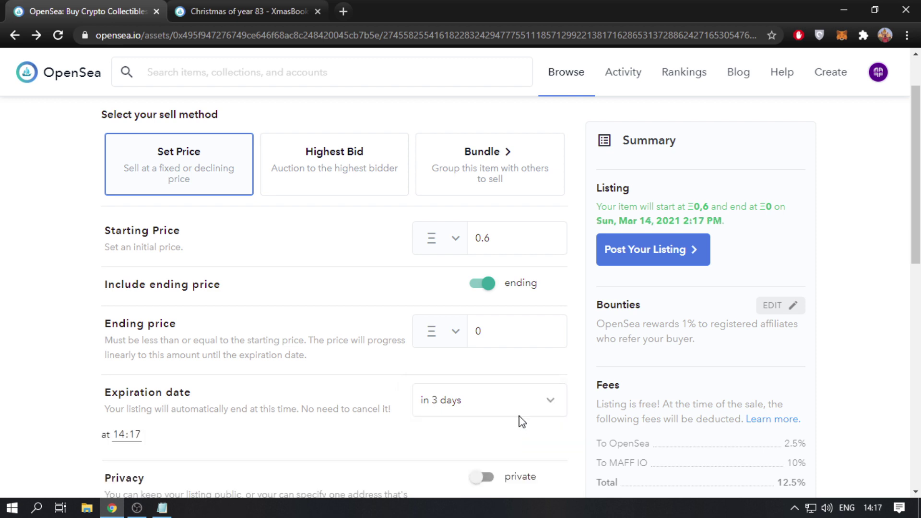
- Try an ending price of 0.5, then switch the ending price off
scroll(512, 339, down, 2)
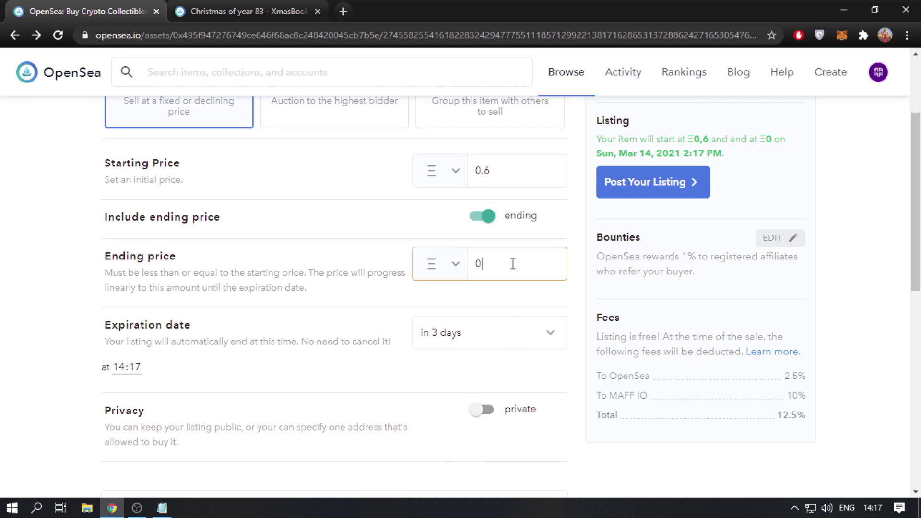
click(512, 265)
text(.5)
click(482, 217)
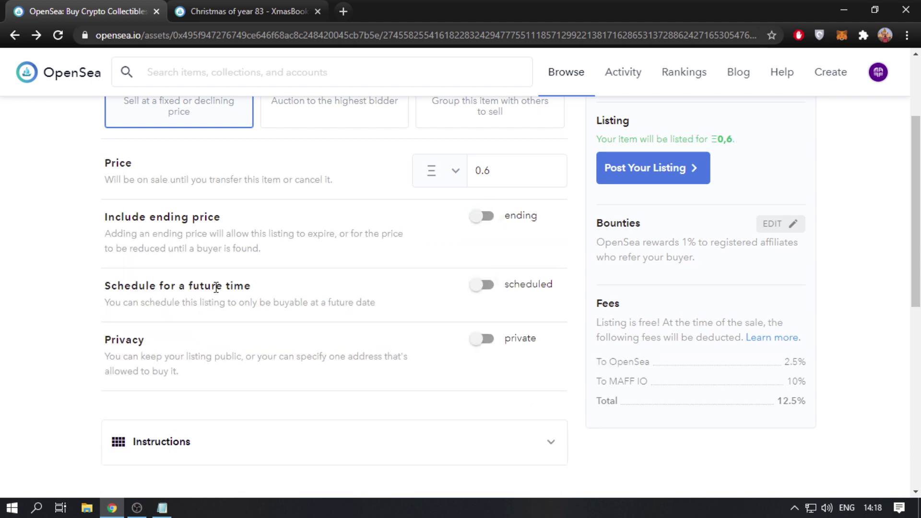
- Try scheduling the listing for a future time, then turn scheduling back off
click(482, 285)
click(471, 324)
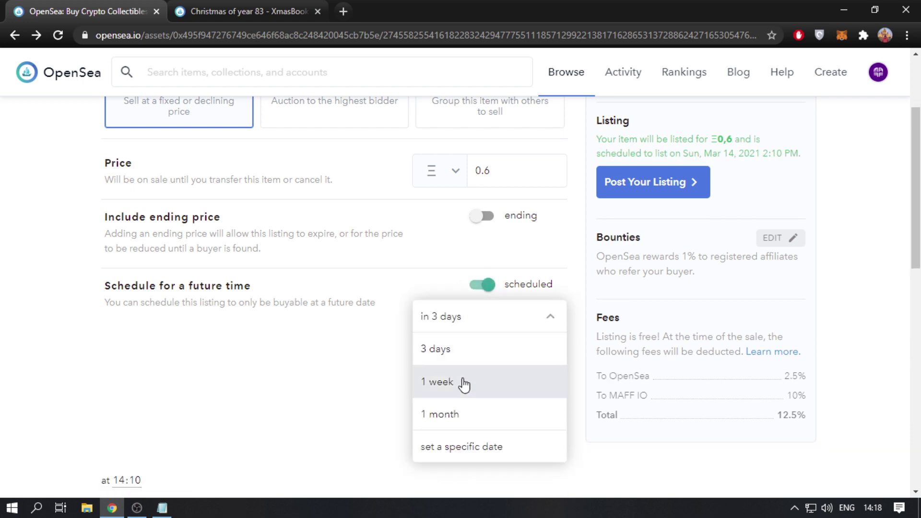
click(501, 320)
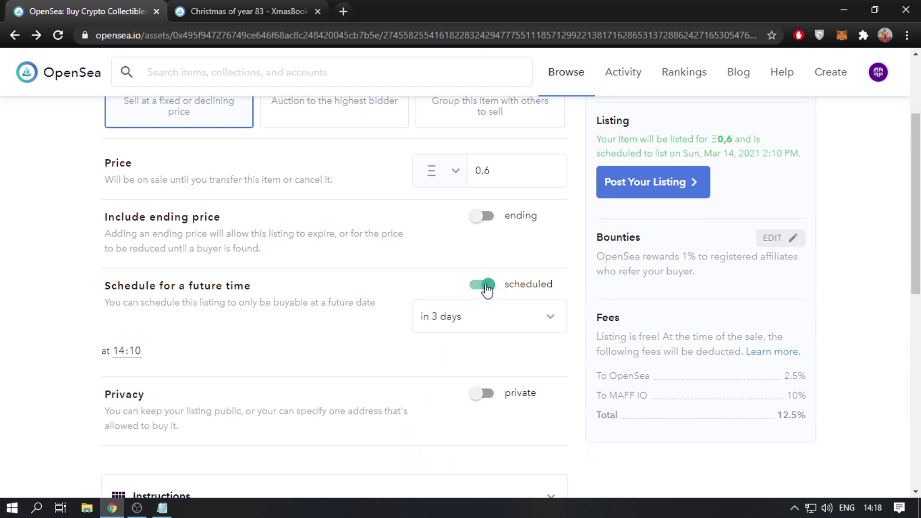
click(486, 286)
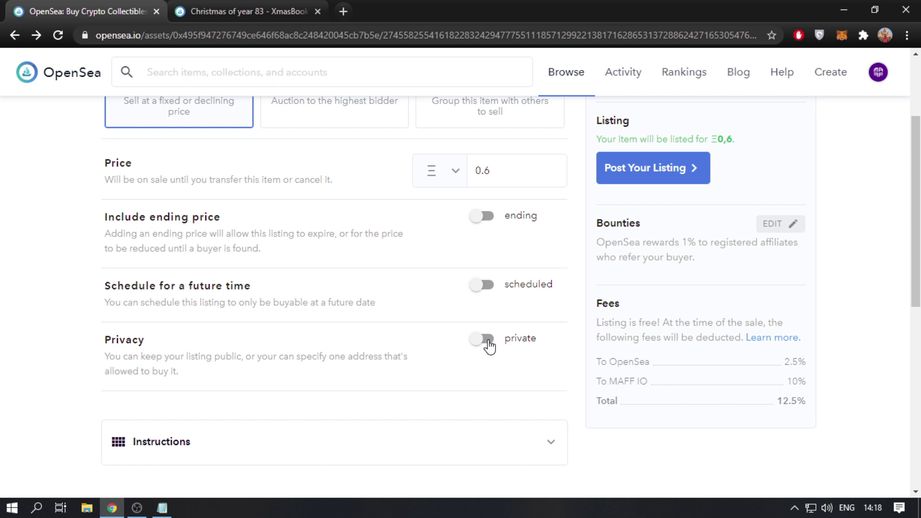
- Turn on private-buyer mode to see the buyer field, then make the listing public again
click(487, 340)
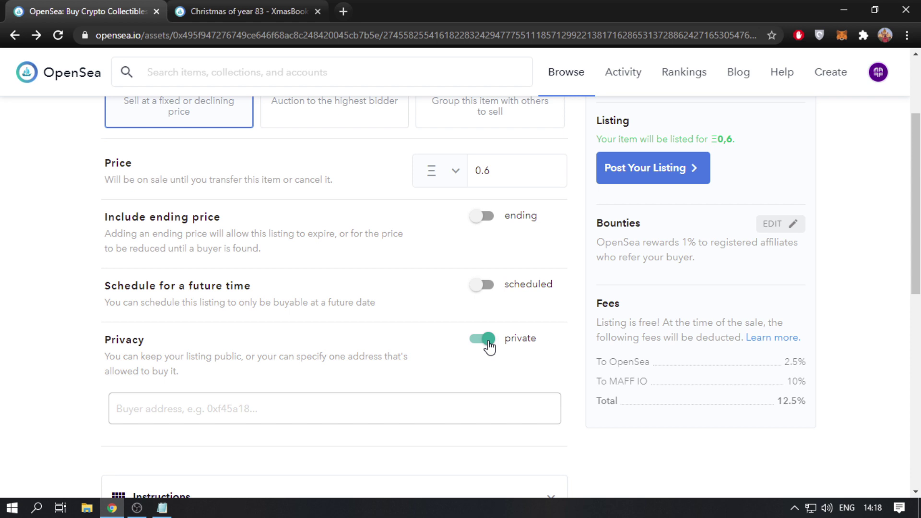
scroll(479, 358, down, 1)
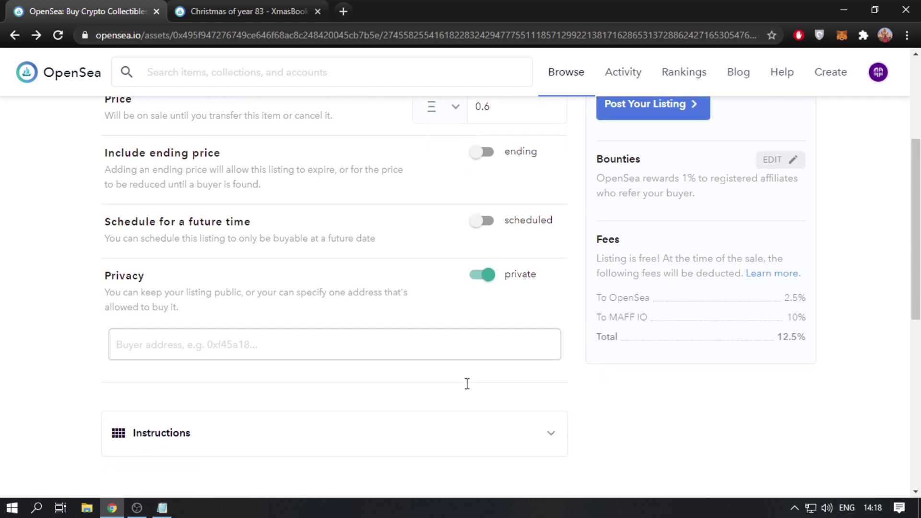
click(483, 272)
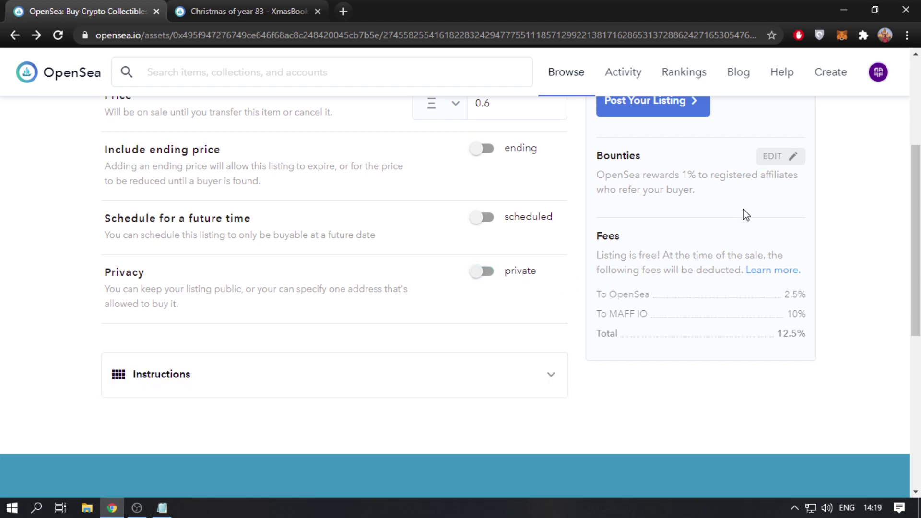
- Drag the referral bounty from 1% to its 2.5% maximum, bringing total fees to 12.5%
scroll(746, 214, up, 1)
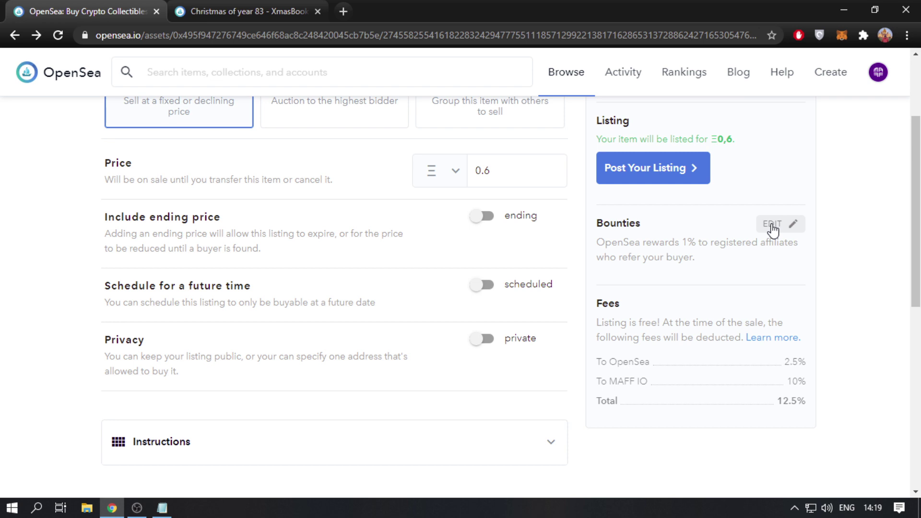
click(772, 225)
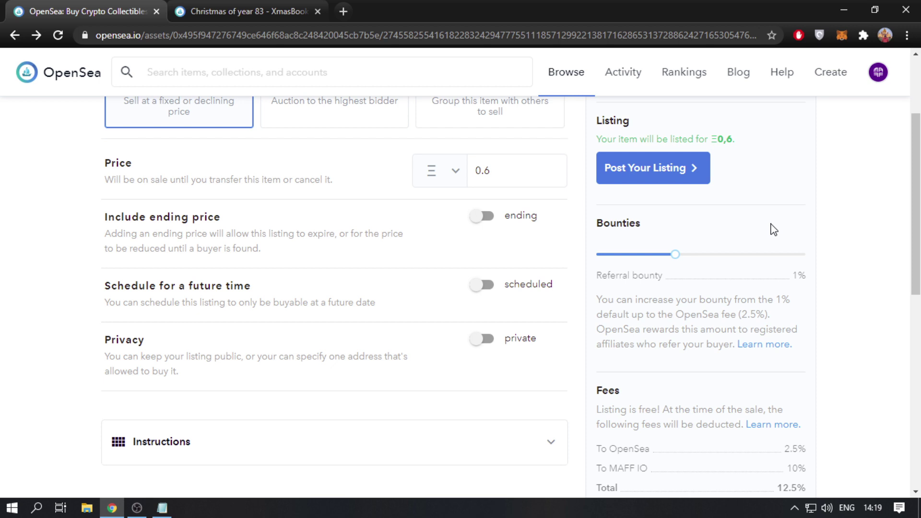
drag(679, 254, 835, 261)
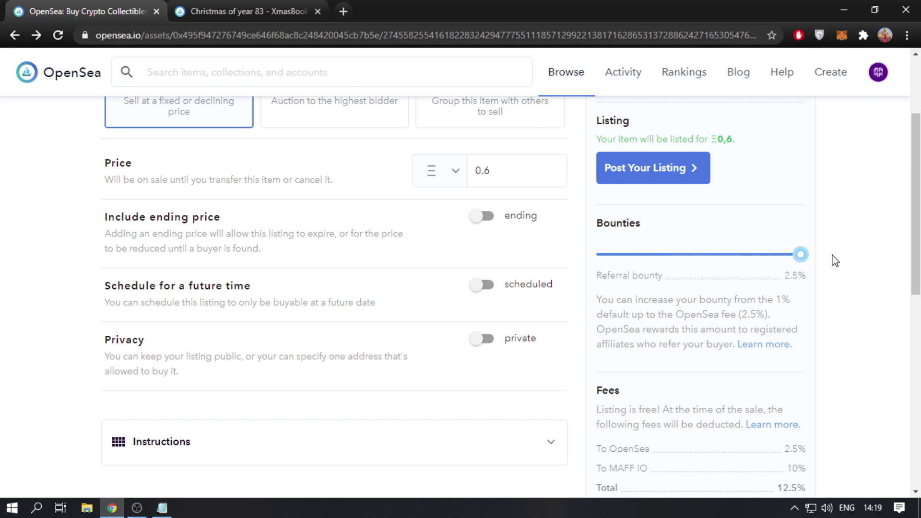
scroll(814, 292, down, 1)
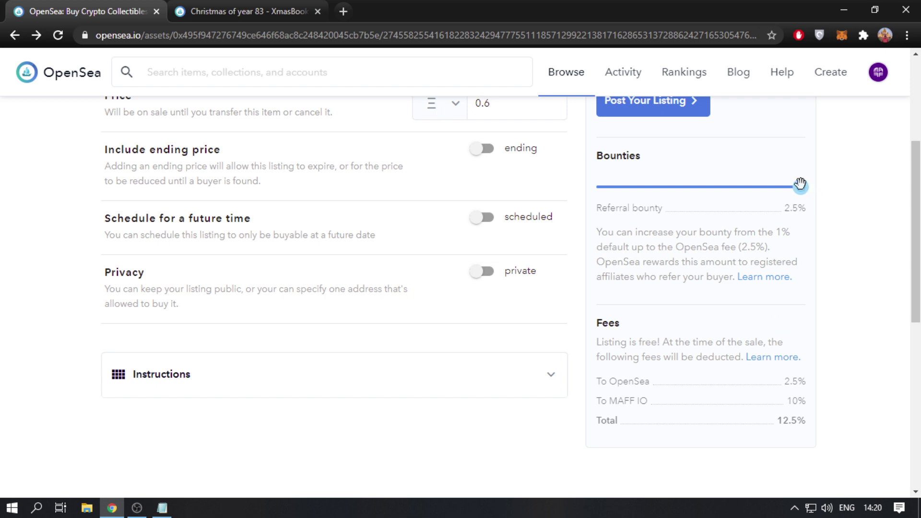
mouse_move(799, 187)
mouse_down()
mouse_move(768, 195)
mouse_move(811, 201)
mouse_up()
drag(771, 425, 814, 424)
- View the Bounties 'Refer a friend' page, then close it and the Christmas of year 83 tab
click(800, 187)
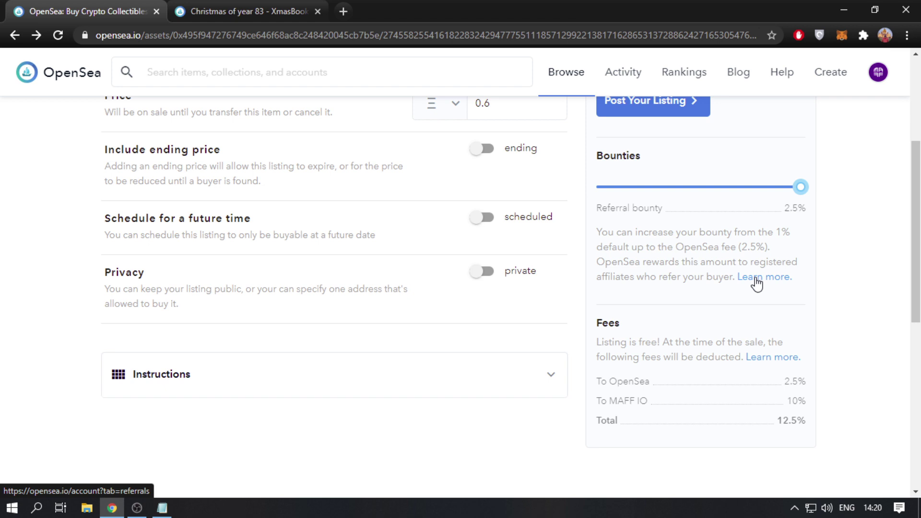
ctrl+click(756, 280)
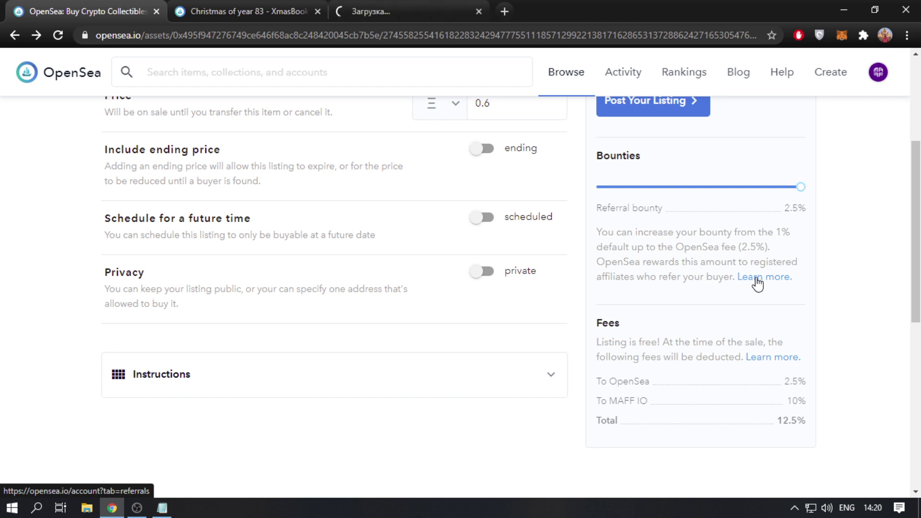
click(415, 2)
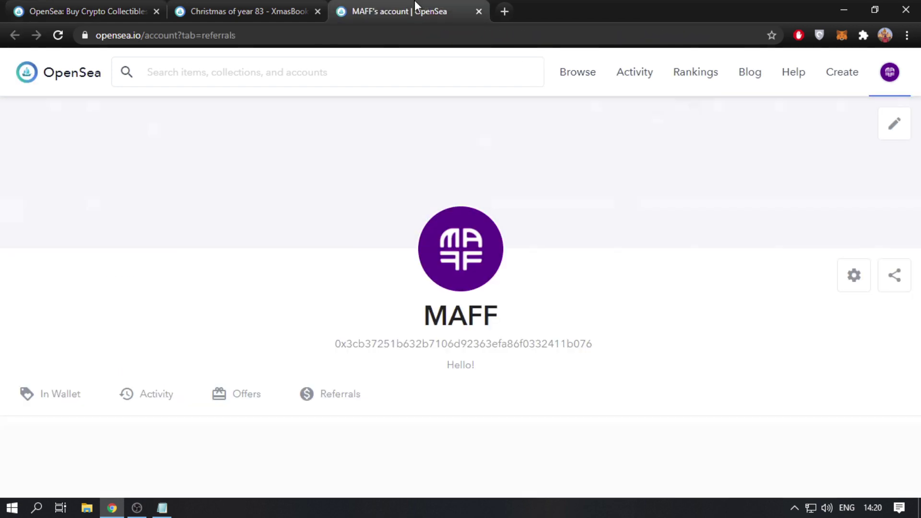
click(339, 398)
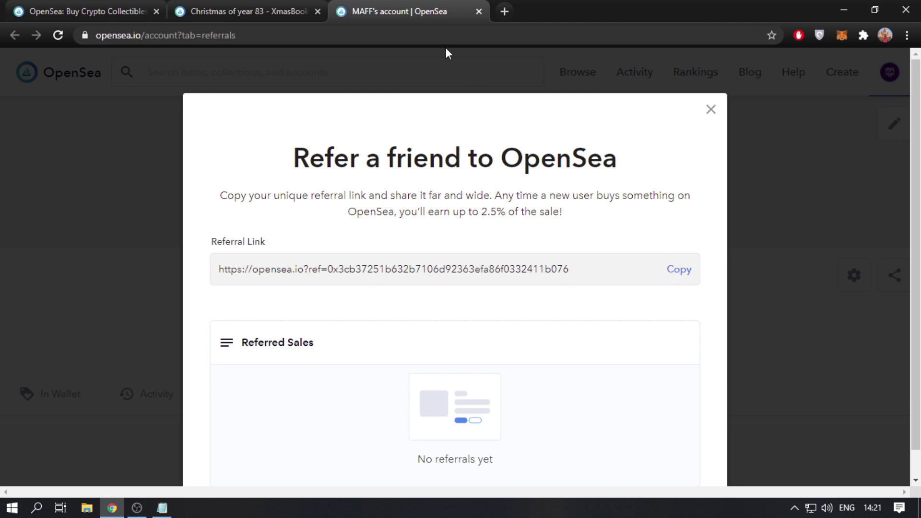
middle_click(408, 1)
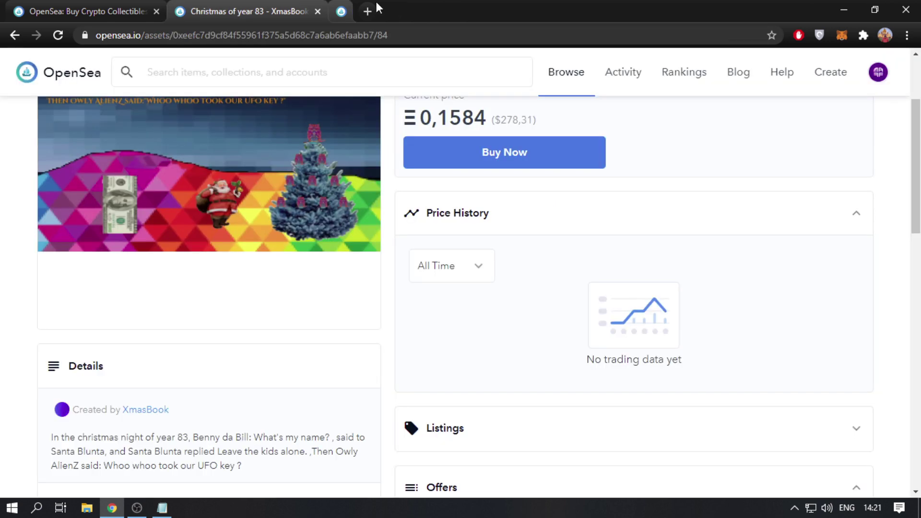
middle_click(269, 6)
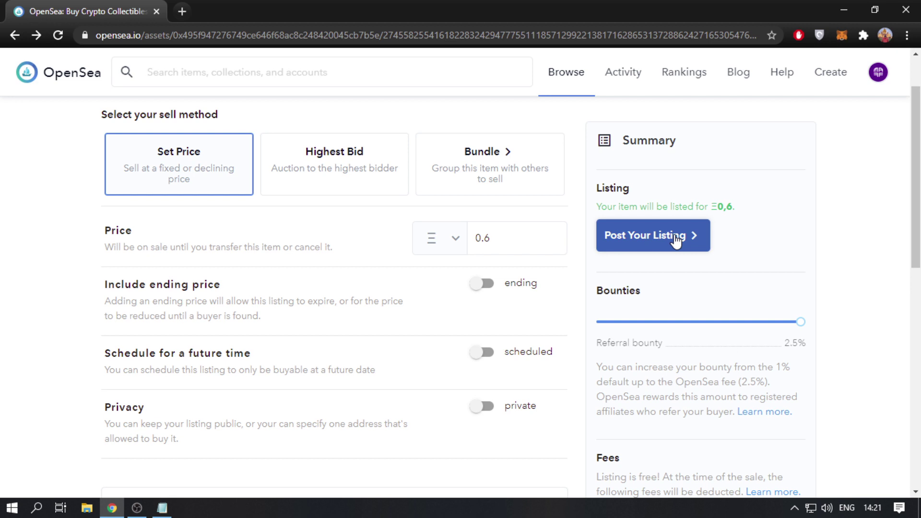
- Expand the listing Instructions and translate the page via 'Перевести на русский'
scroll(504, 302, down, 3)
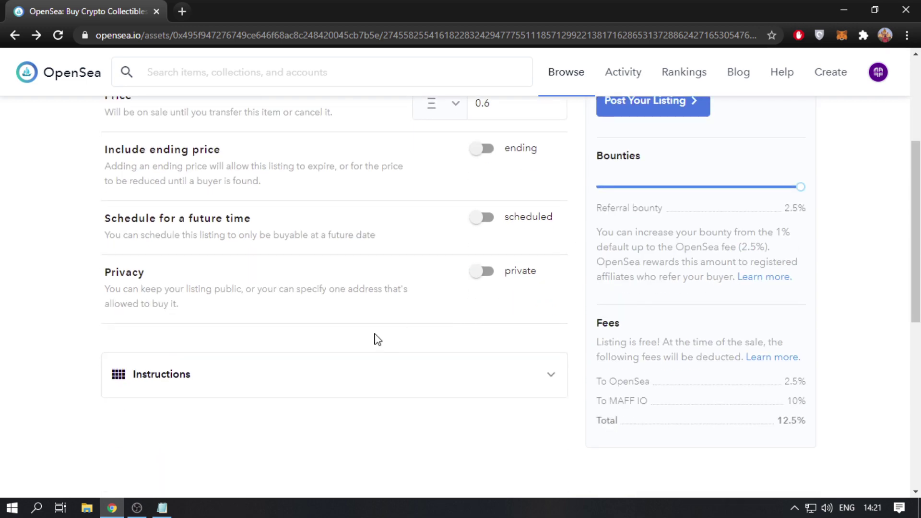
click(287, 376)
scroll(82, 382, down, 1)
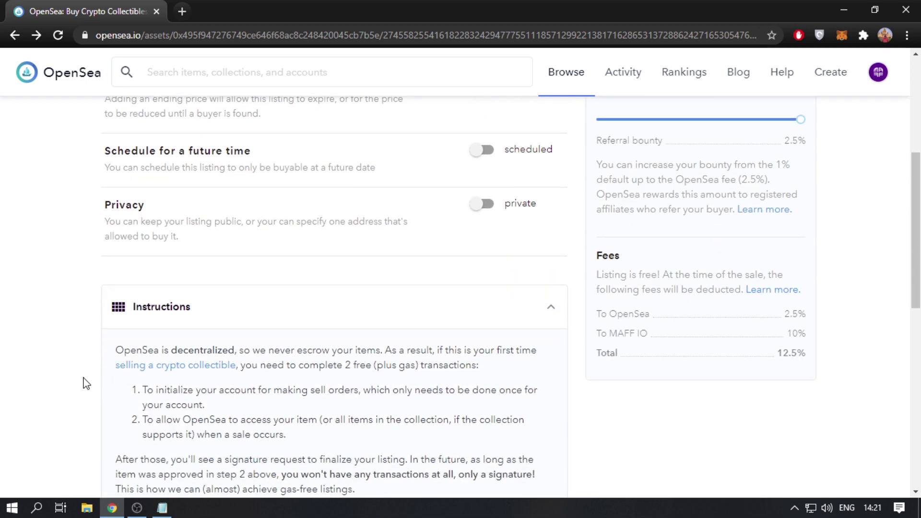
right_click(55, 379)
click(128, 305)
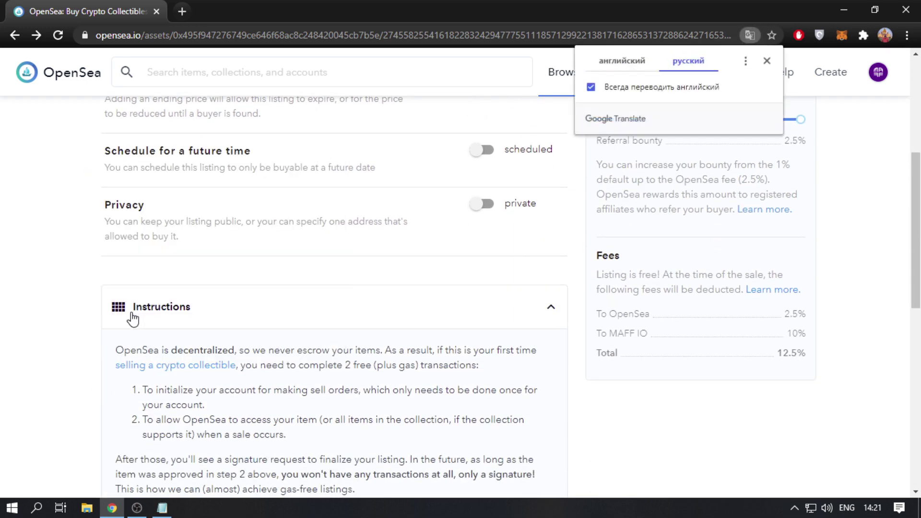
- Restore the page to original English ('английский') and close the Google Translate bubble
scroll(134, 319, down, 1)
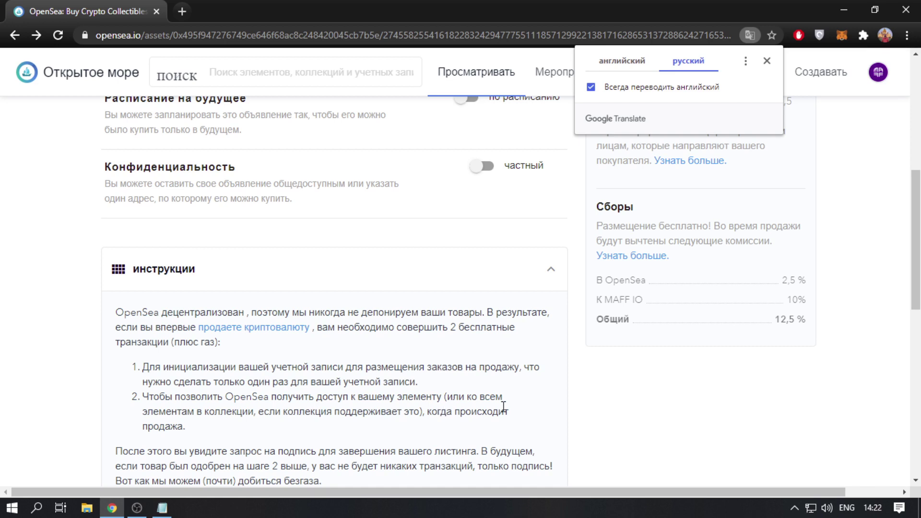
scroll(502, 412, down, 1)
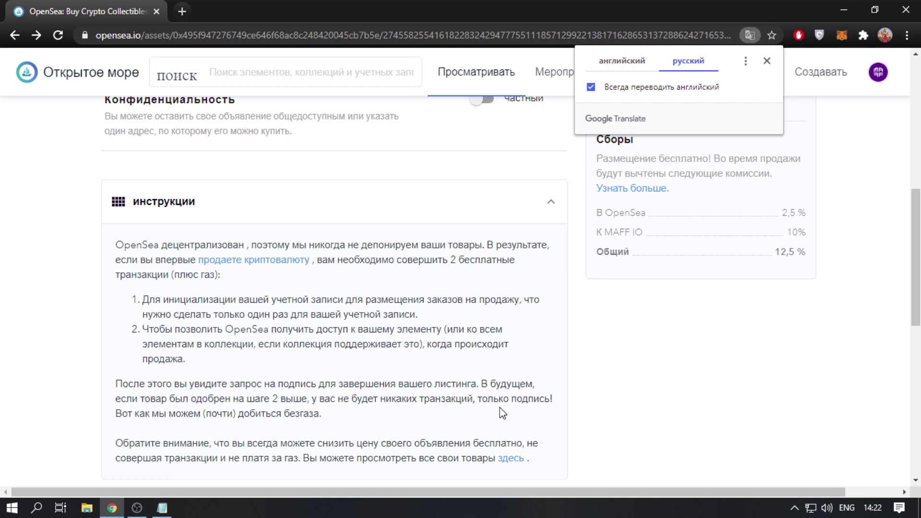
click(622, 60)
click(767, 61)
- Post the MAFF LOGO listing at 0.6 ETH
mouse_move(782, 72)
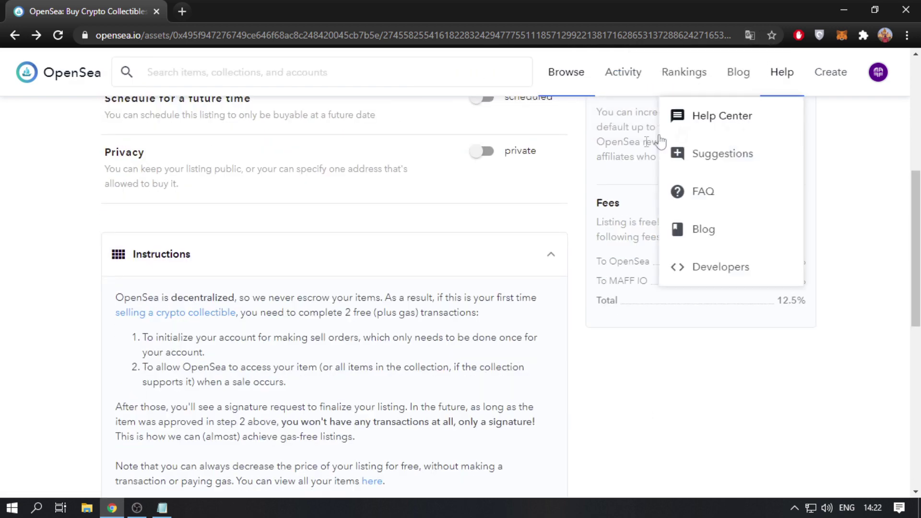
scroll(580, 185, up, 4)
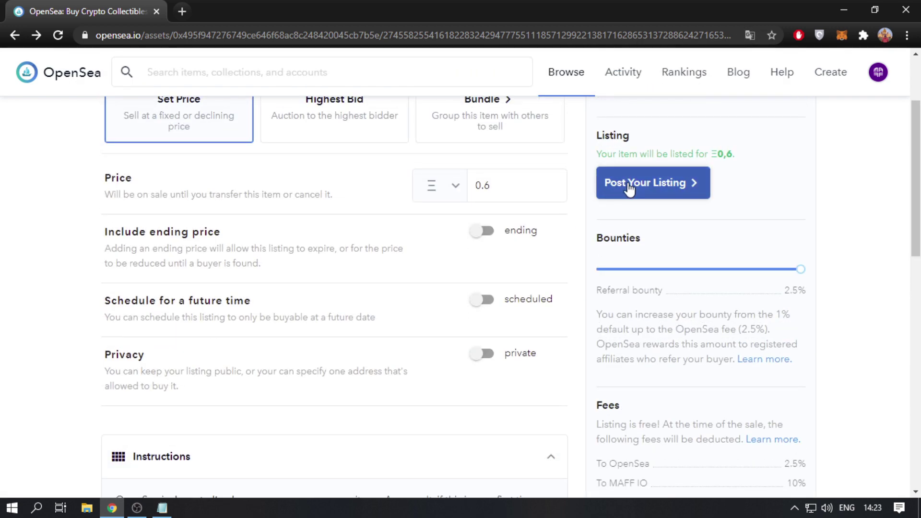
click(629, 187)
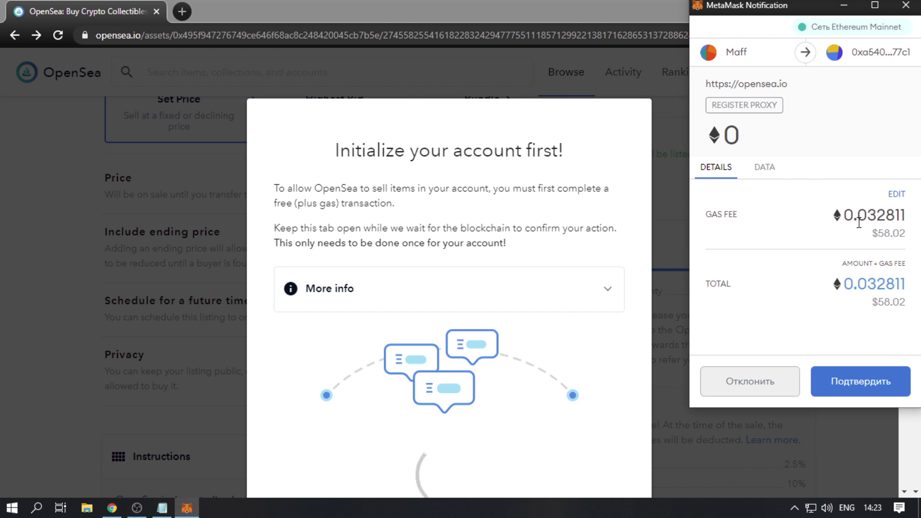
- In MetaMask, save the slow 0.029253 ETH gas fee, confirm the transaction, and check activity
click(896, 194)
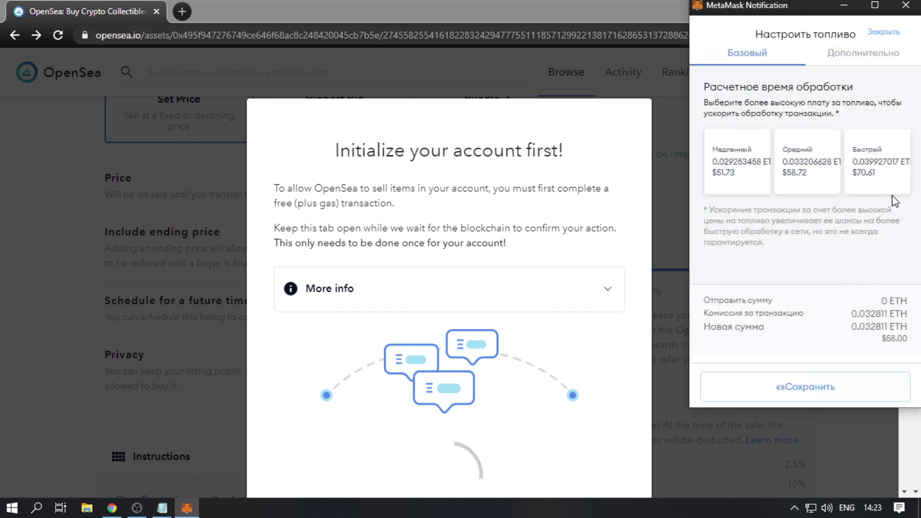
click(732, 182)
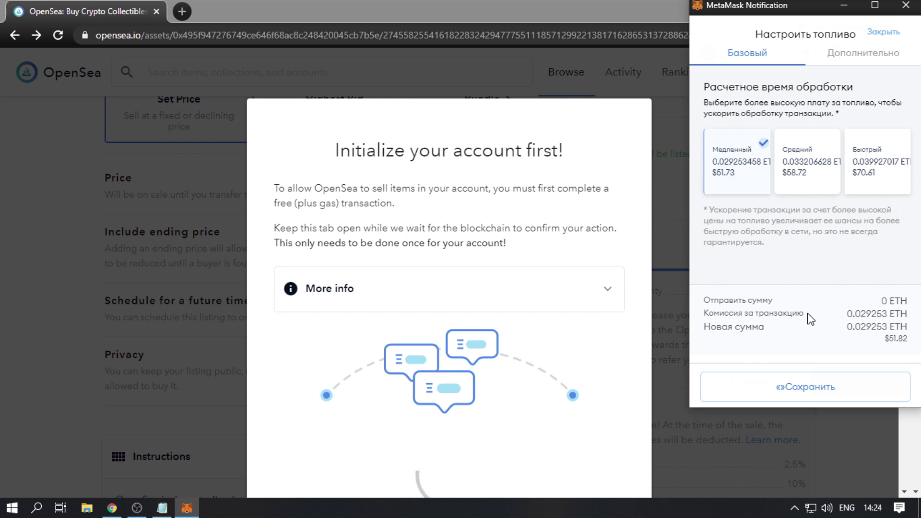
click(810, 386)
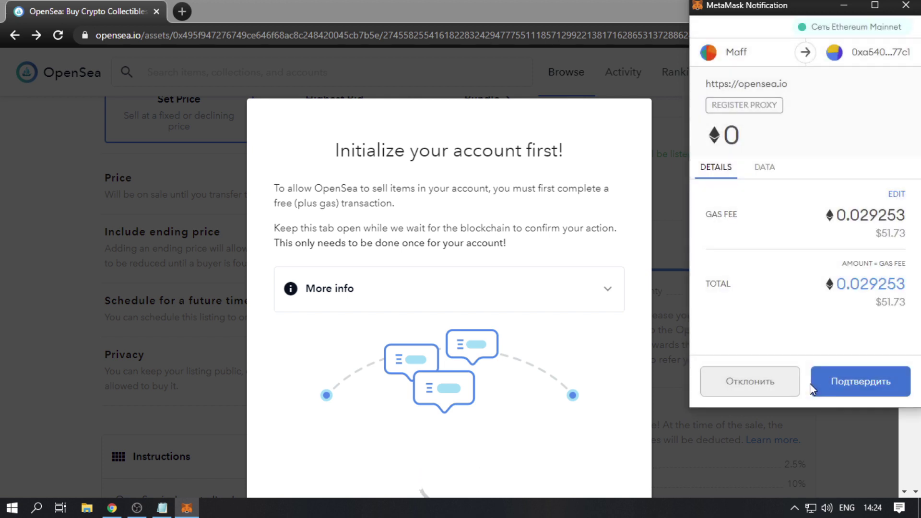
click(856, 384)
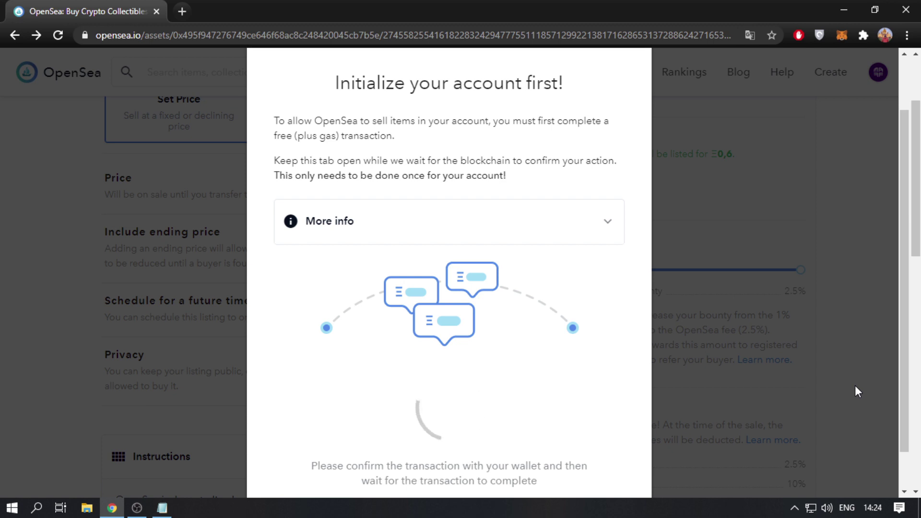
click(842, 38)
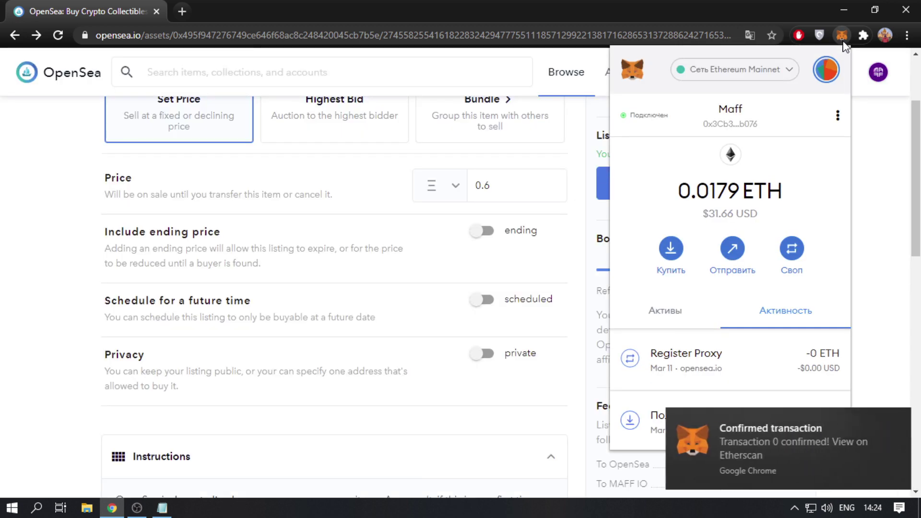
- Dismiss the wallet overview and sign the MetaMask request listing MAFF LOGO at 0.6 ETH
click(844, 44)
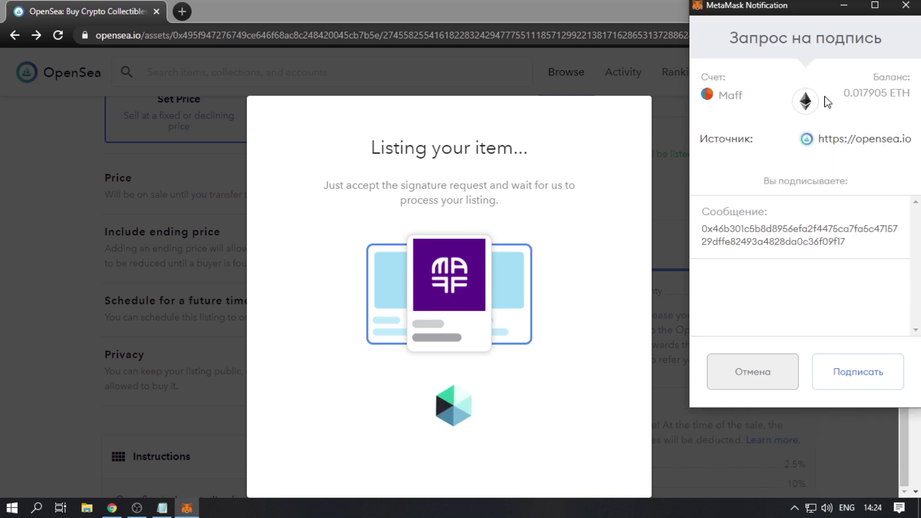
click(857, 381)
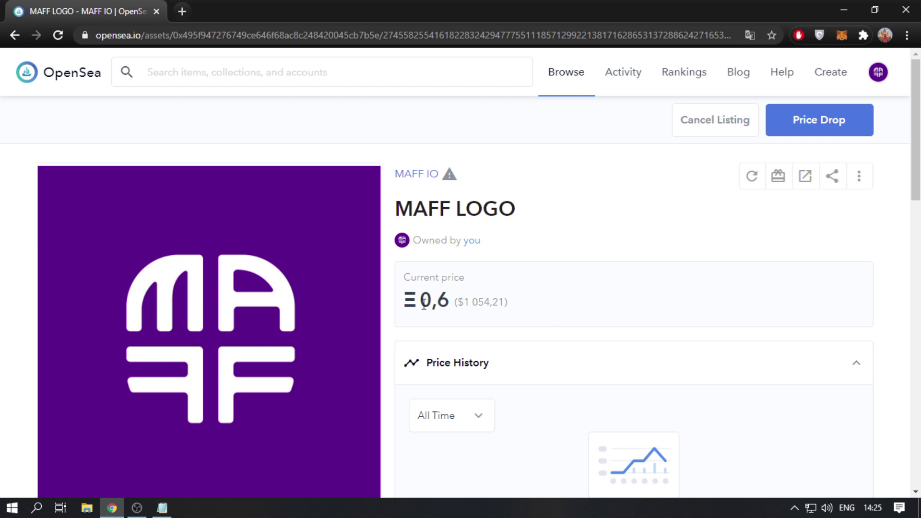
- Go to My Profile and open the Who is Vitalik Buterin item from the wallet
scroll(422, 307, down, 10)
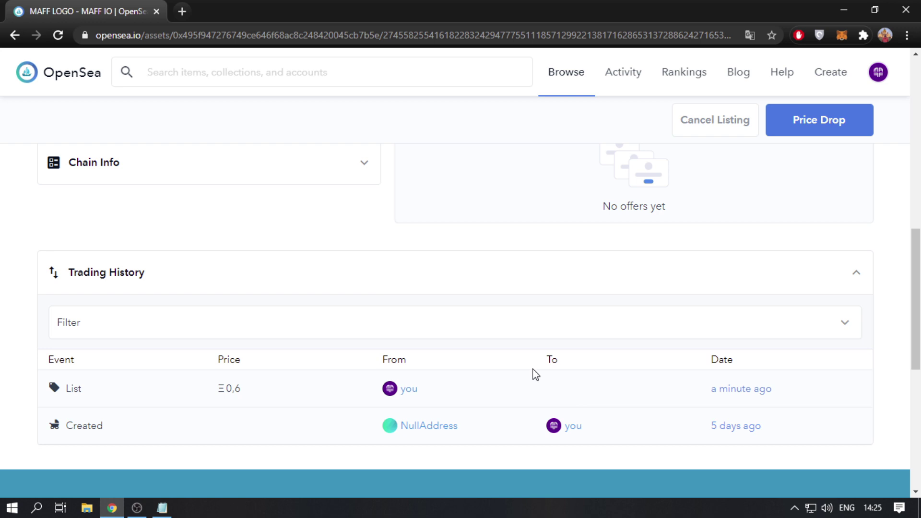
mouse_move(868, 81)
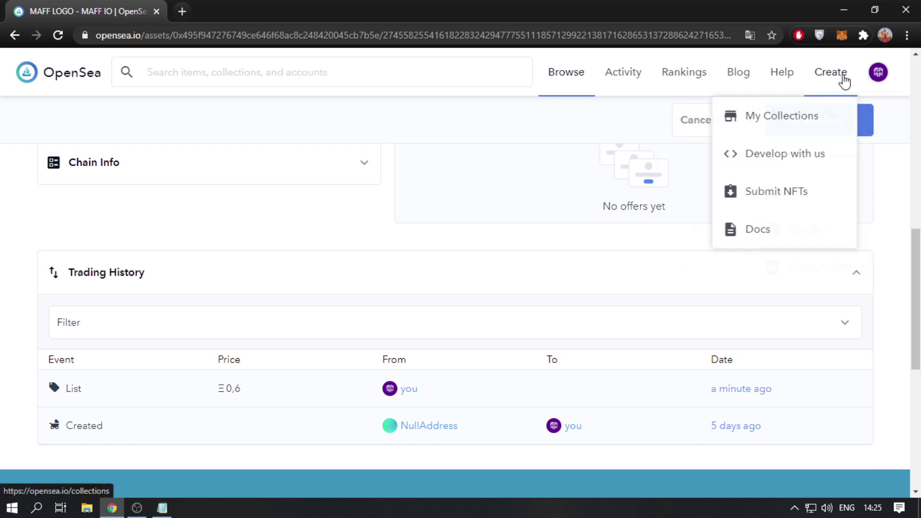
click(841, 117)
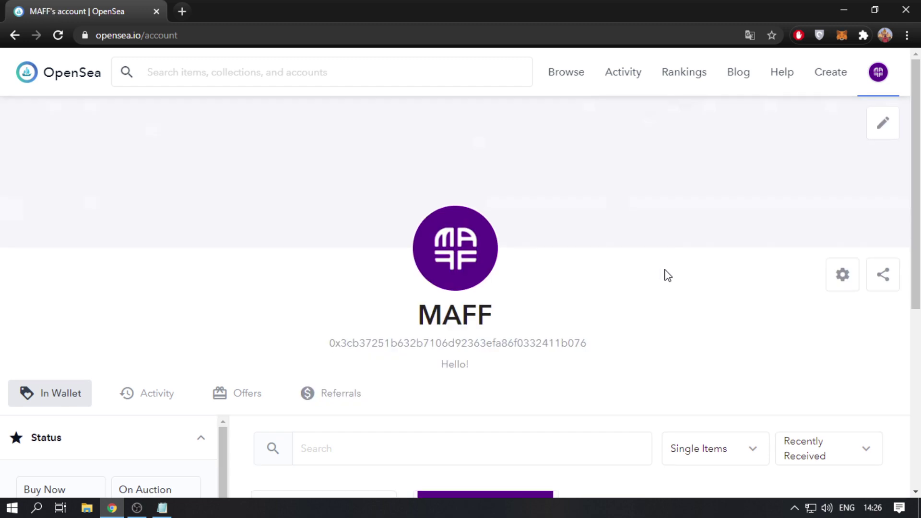
scroll(662, 279, down, 5)
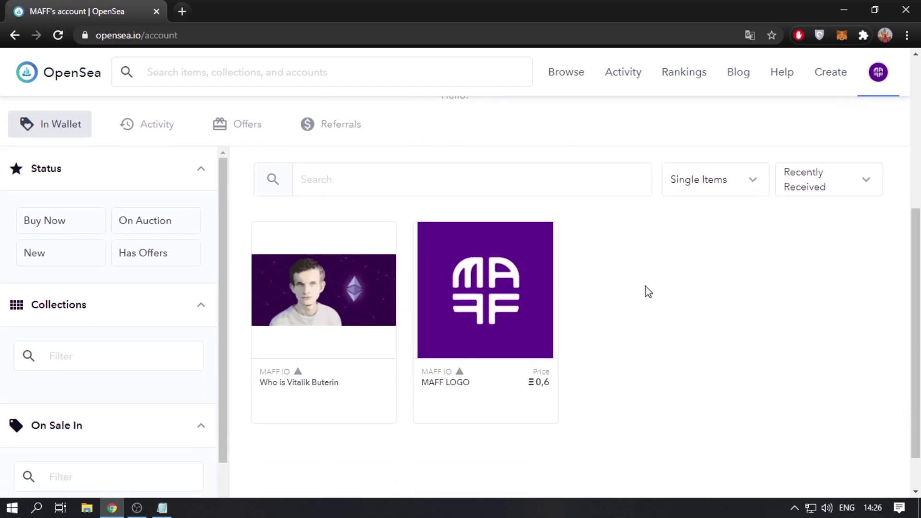
click(322, 290)
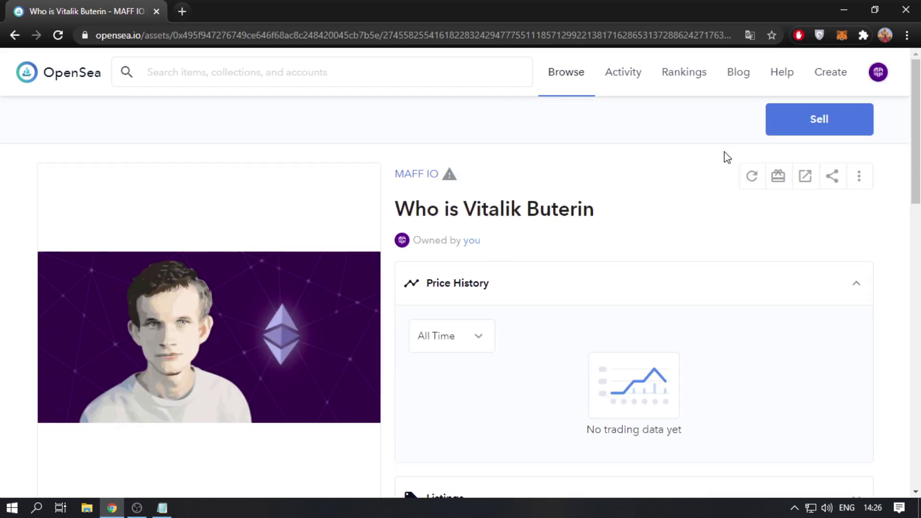
- Post a 0.6 ETH fixed-price listing for Who is Vitalik Buterin and sign it in MetaMask
click(836, 125)
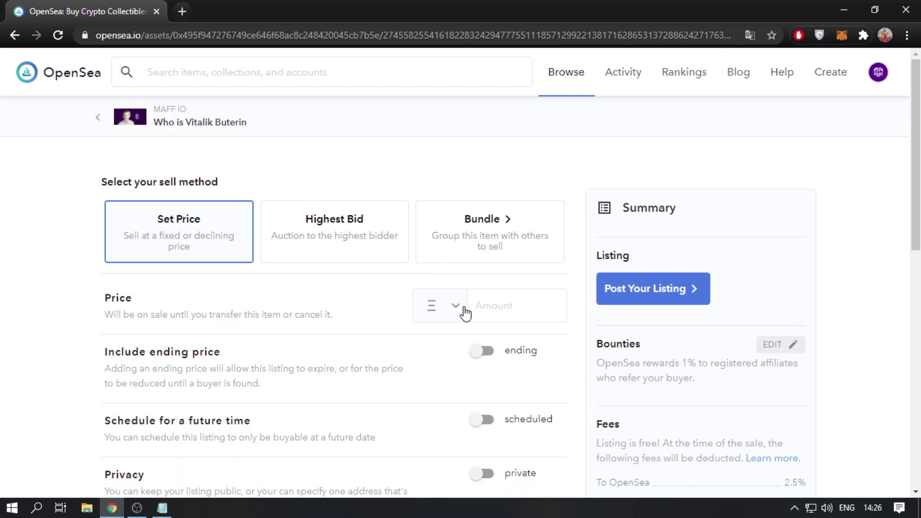
click(500, 307)
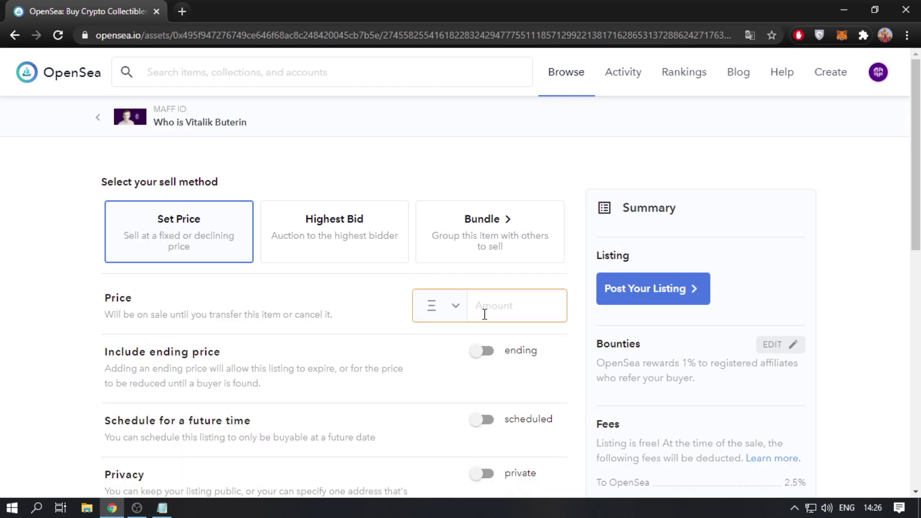
text(0.6)
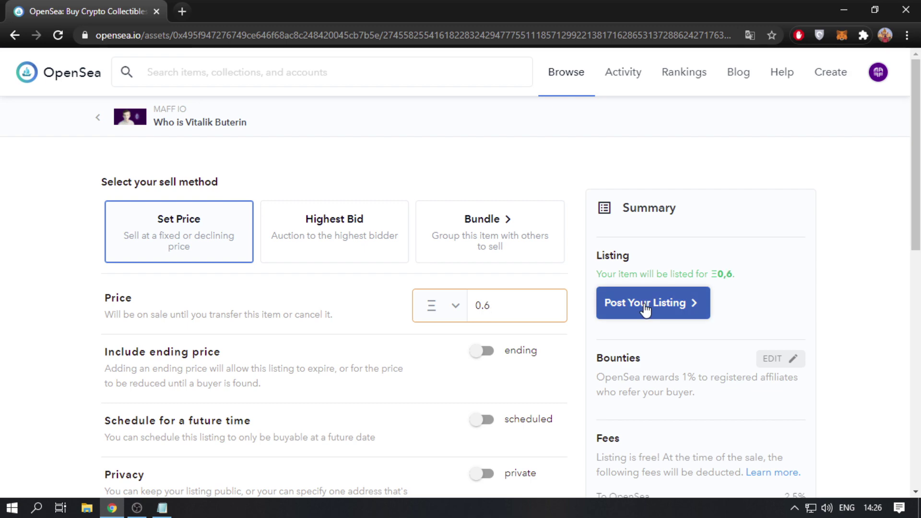
click(645, 309)
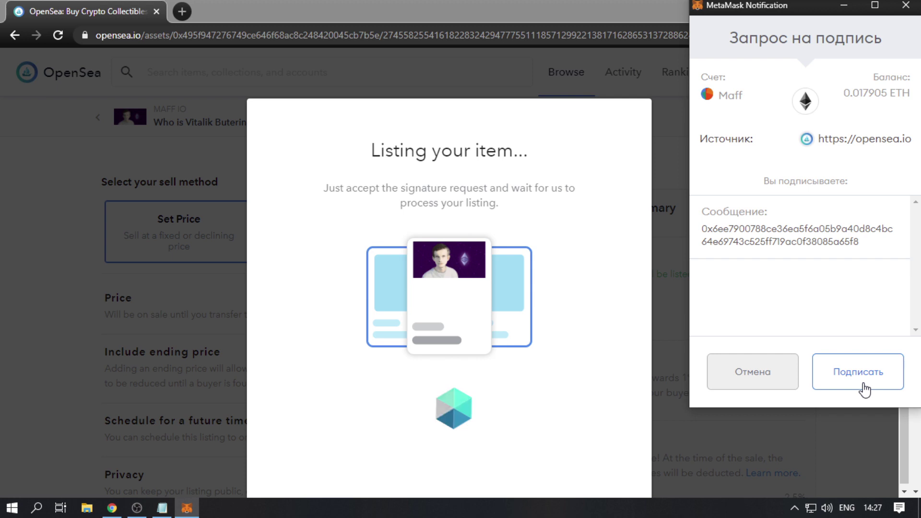
click(864, 390)
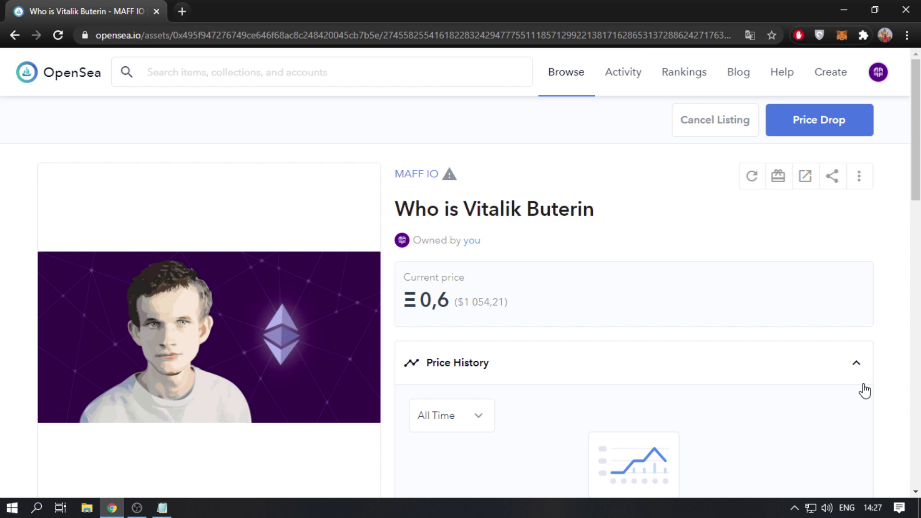
- Open the MAFF IO collection from My Collections
mouse_move(852, 85)
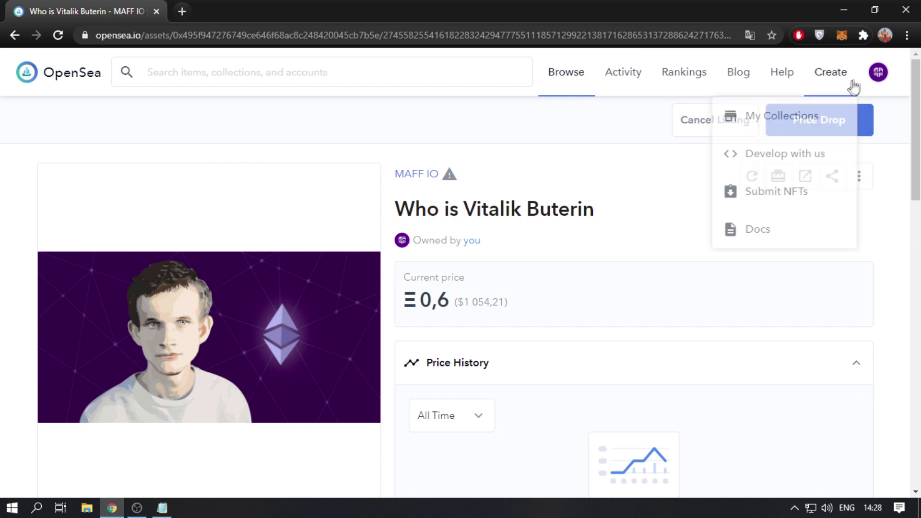
click(815, 116)
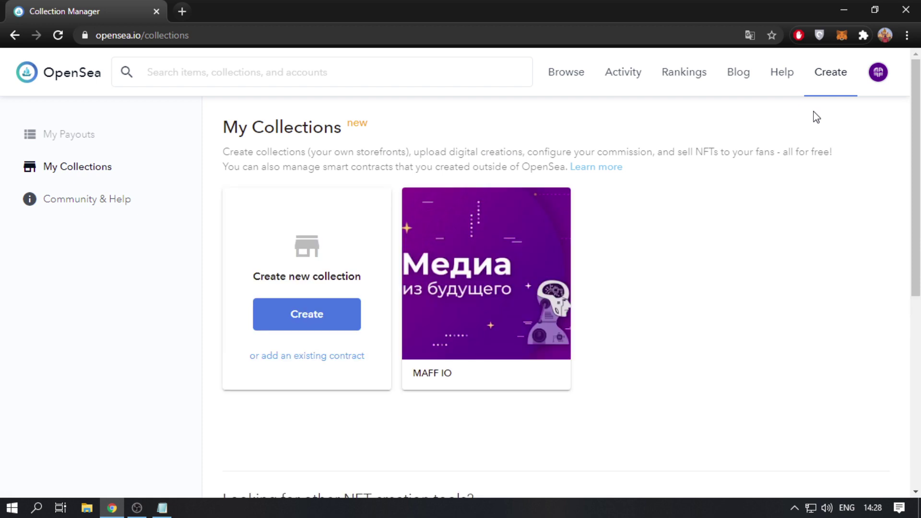
click(487, 276)
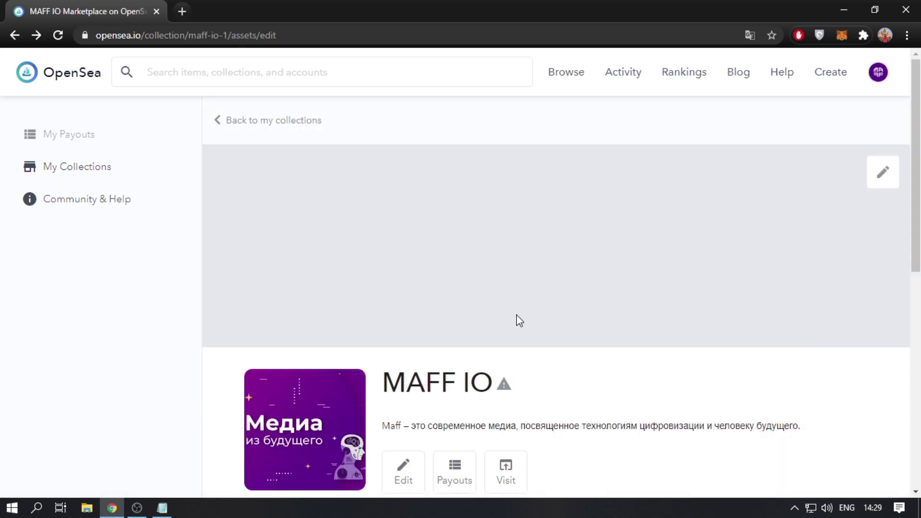
- Replace the MAFF IO banner with banner.jpg and open the collection's edit page
click(883, 173)
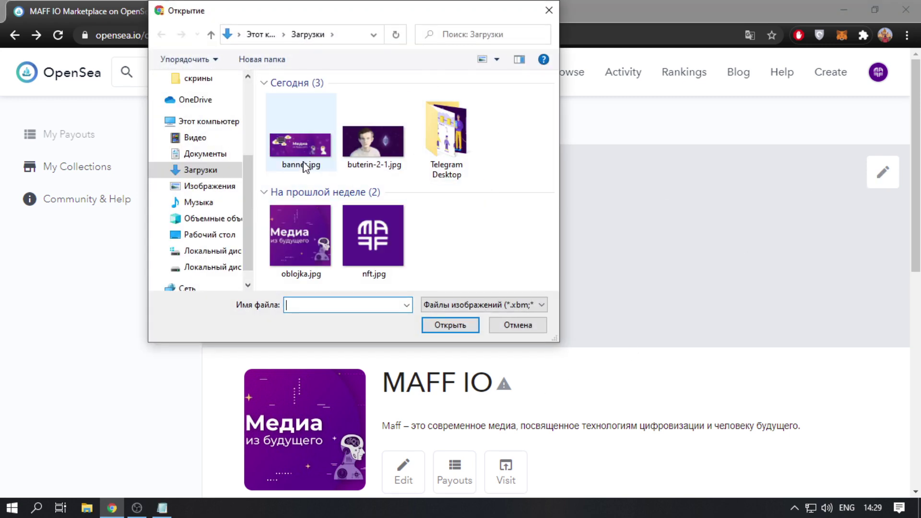
click(306, 168)
click(441, 325)
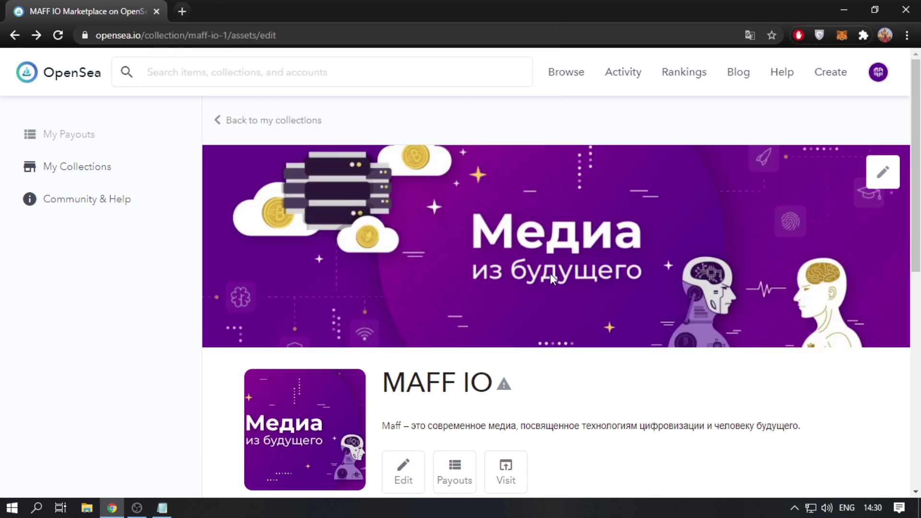
click(402, 474)
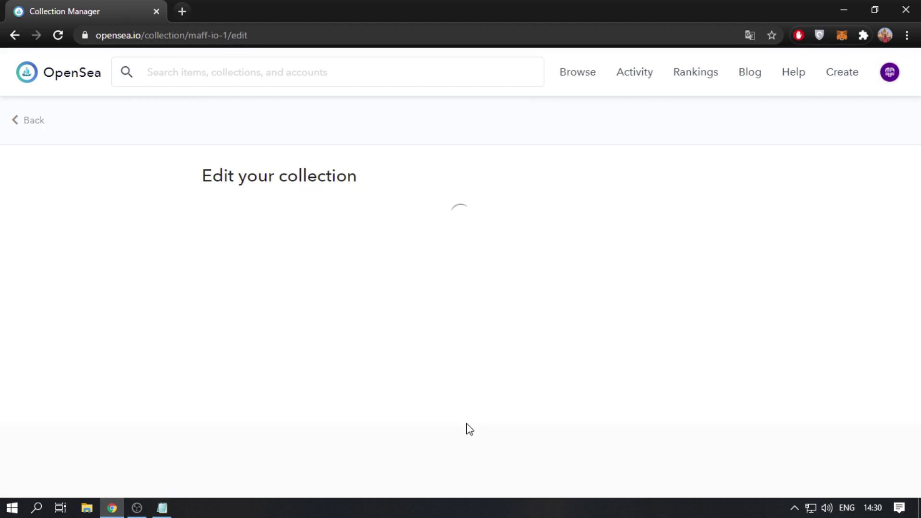
- Enable Submit for review on MAFF IO and save the settings with Submit Changes
scroll(468, 425, down, 15)
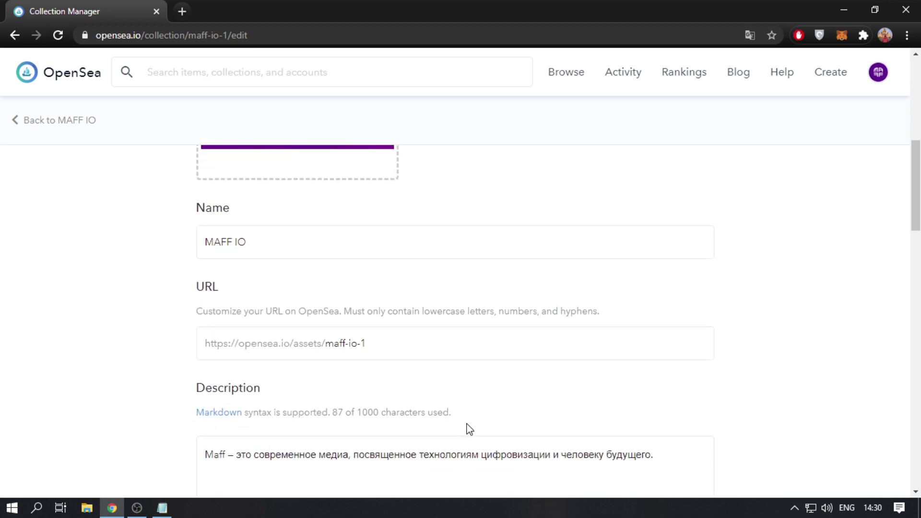
scroll(467, 425, down, 17)
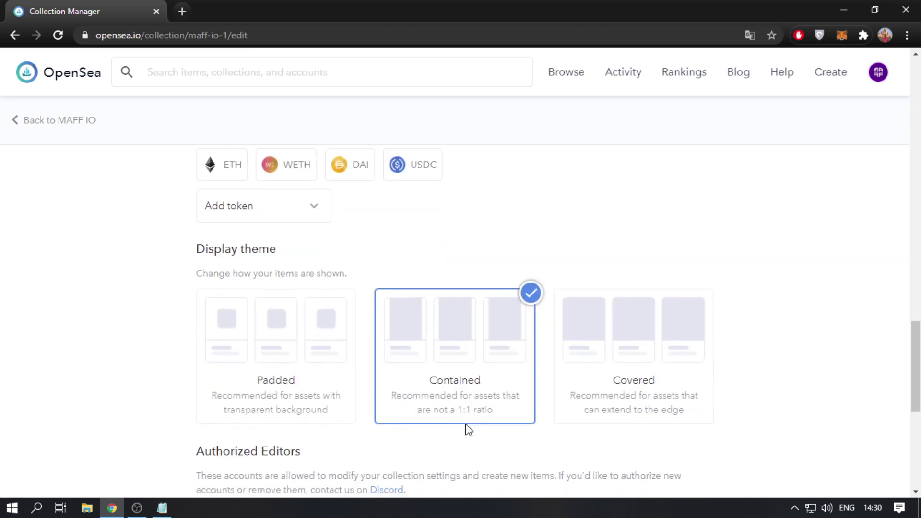
scroll(467, 424, down, 3)
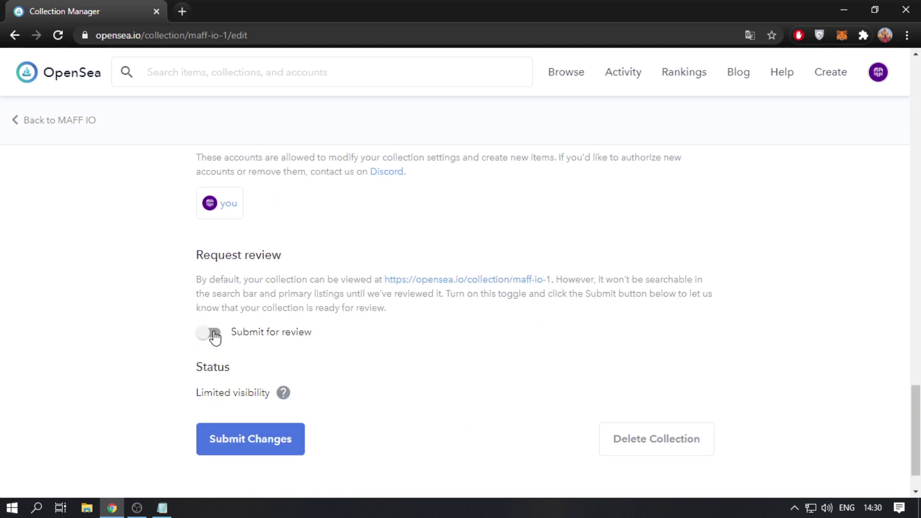
click(211, 332)
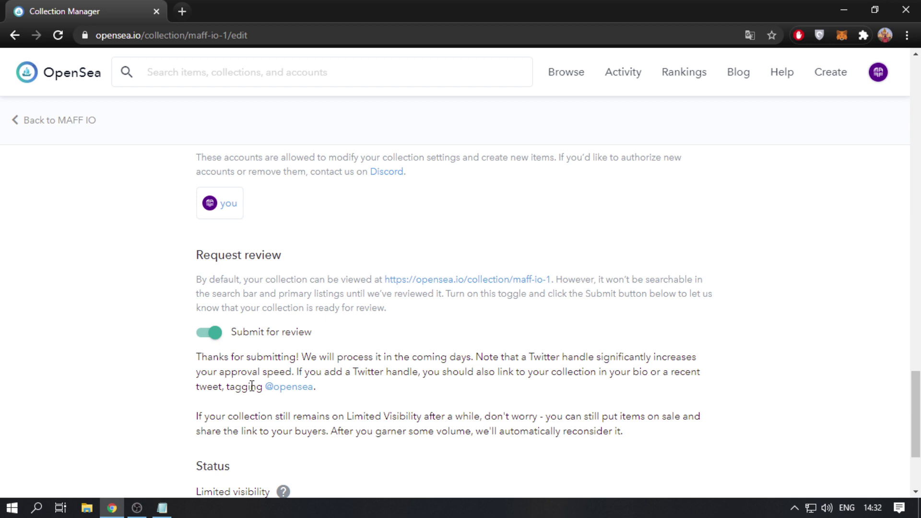
drag(250, 386, 334, 393)
click(334, 392)
scroll(288, 456, down, 3)
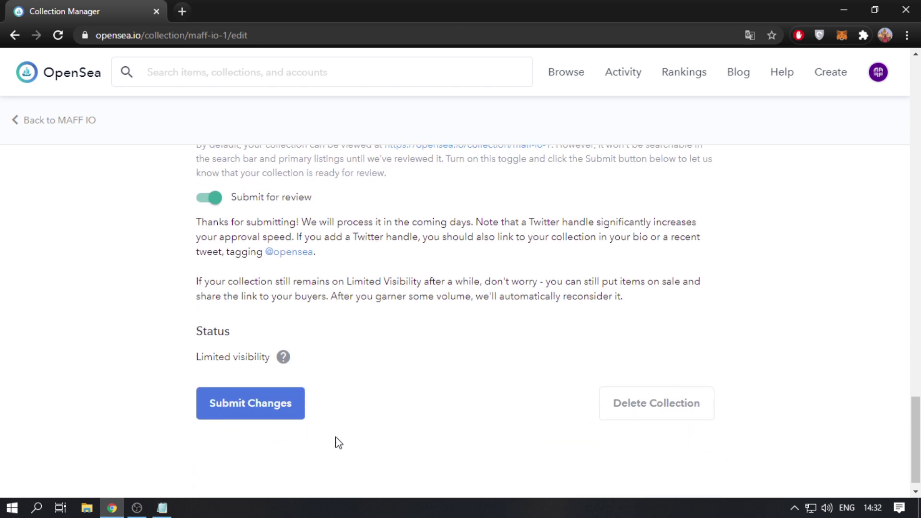
click(274, 405)
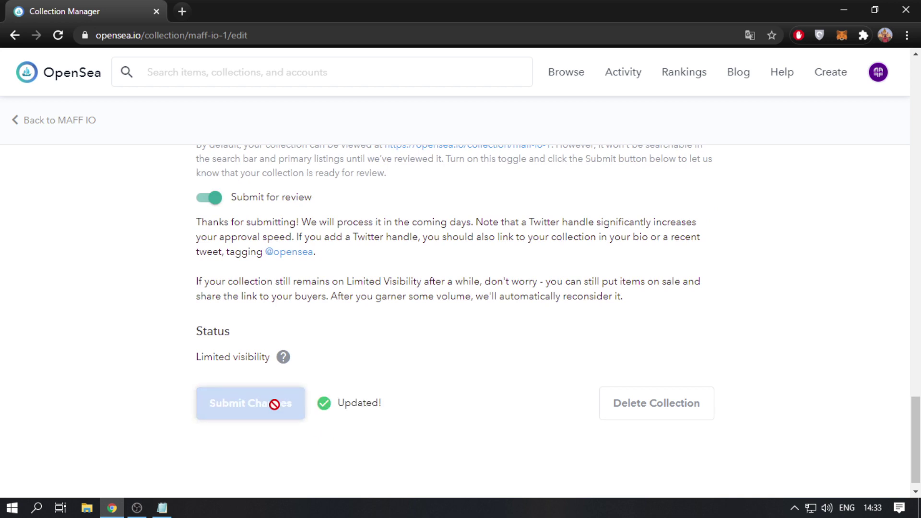